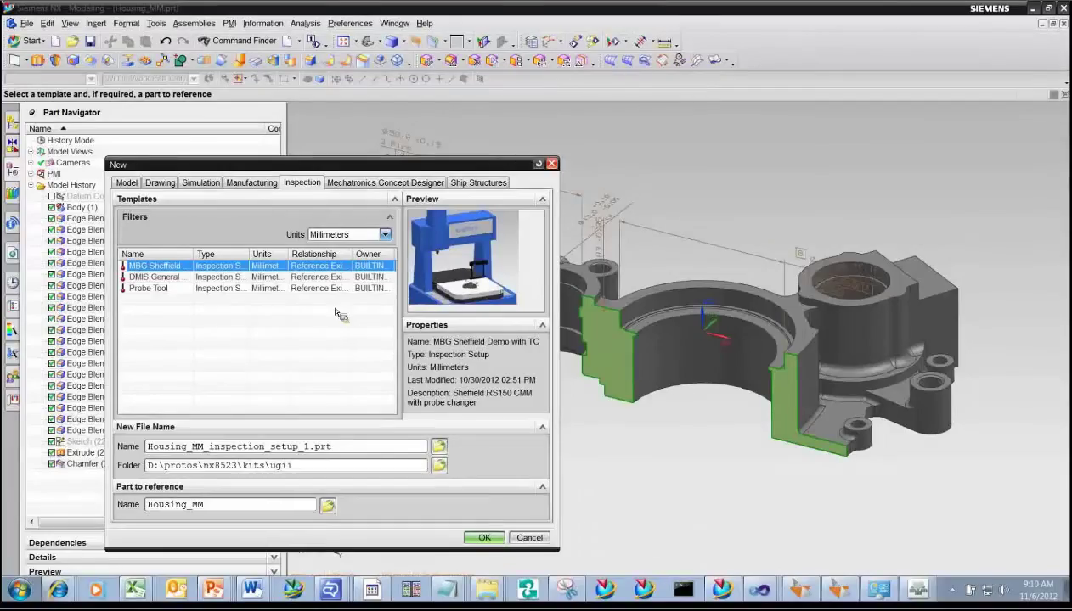
Step: Create Housing_MM_inspection_setup_1.prt from the MBG Sheffield inspection template
click(487, 538)
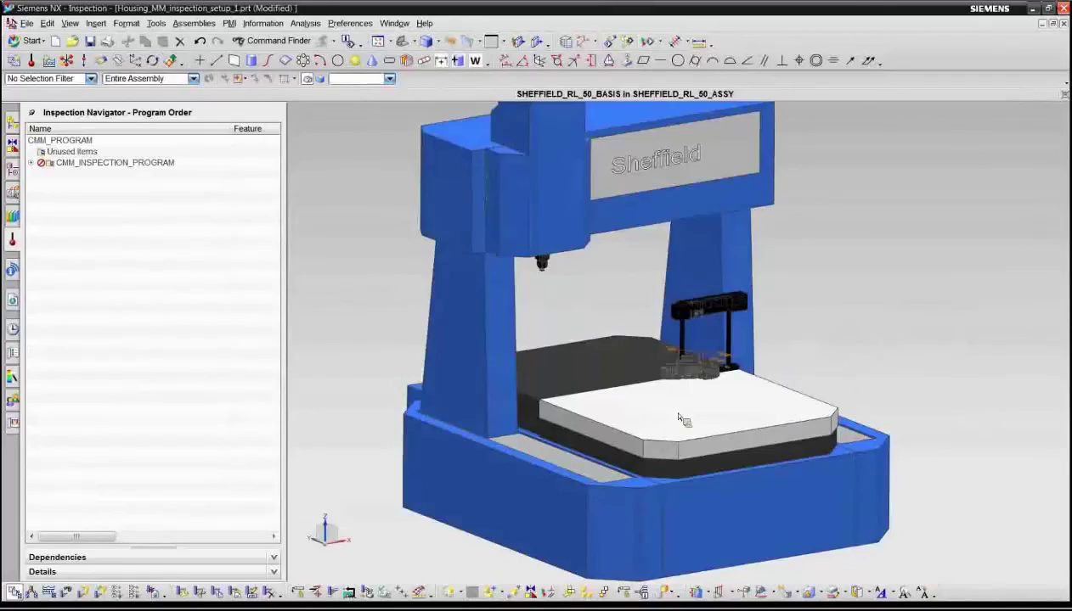
Step: Rotate the Housing_MM part about YC with Move Component's Dynamic handle on the CMM table
scroll(684, 403, up, 3)
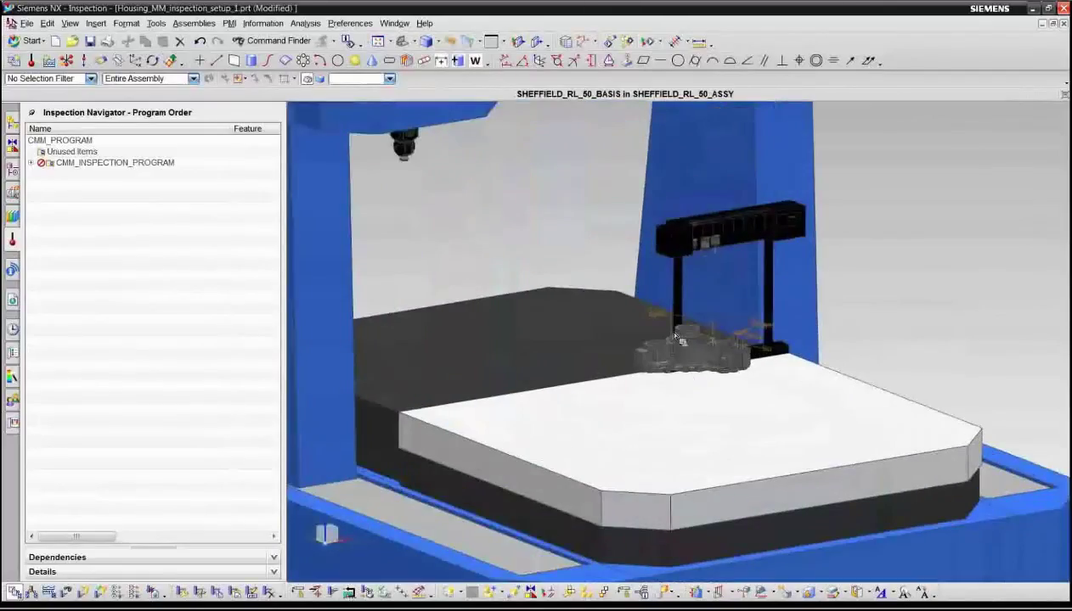
scroll(686, 378, down, 3)
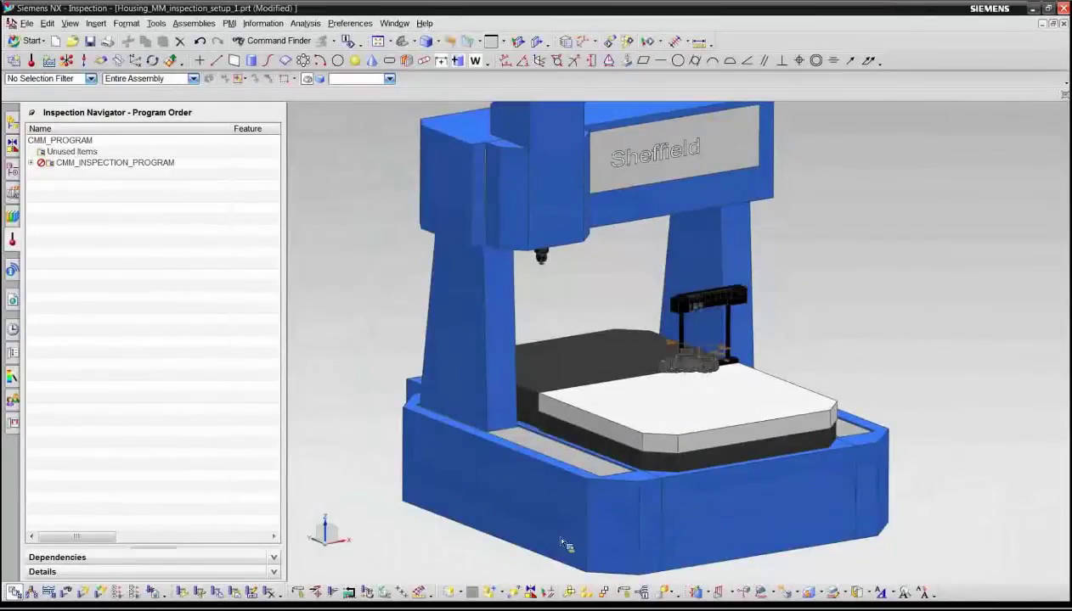
click(515, 593)
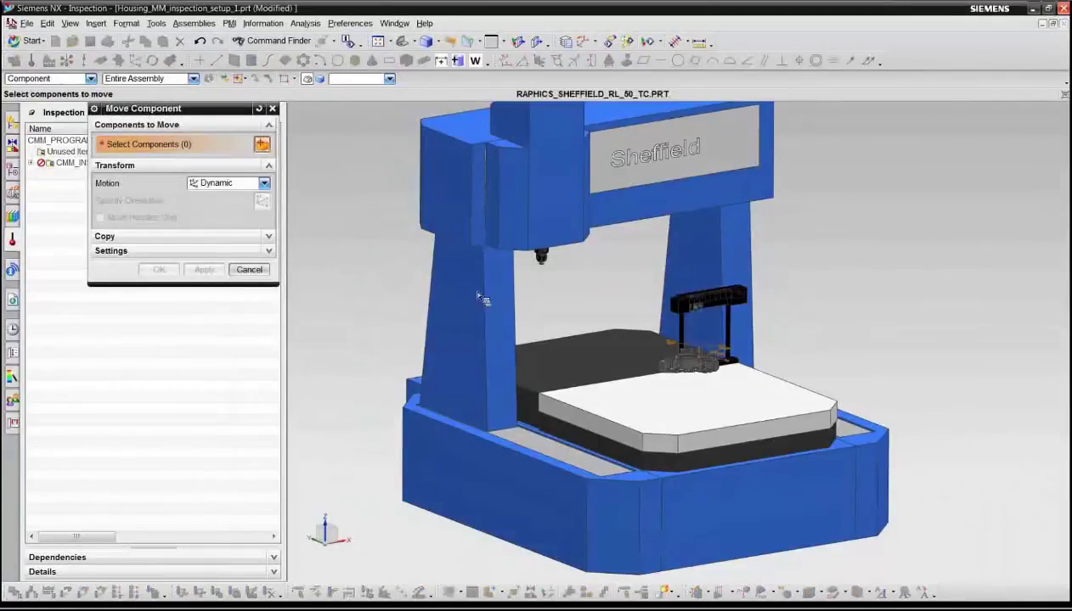
click(682, 364)
click(261, 201)
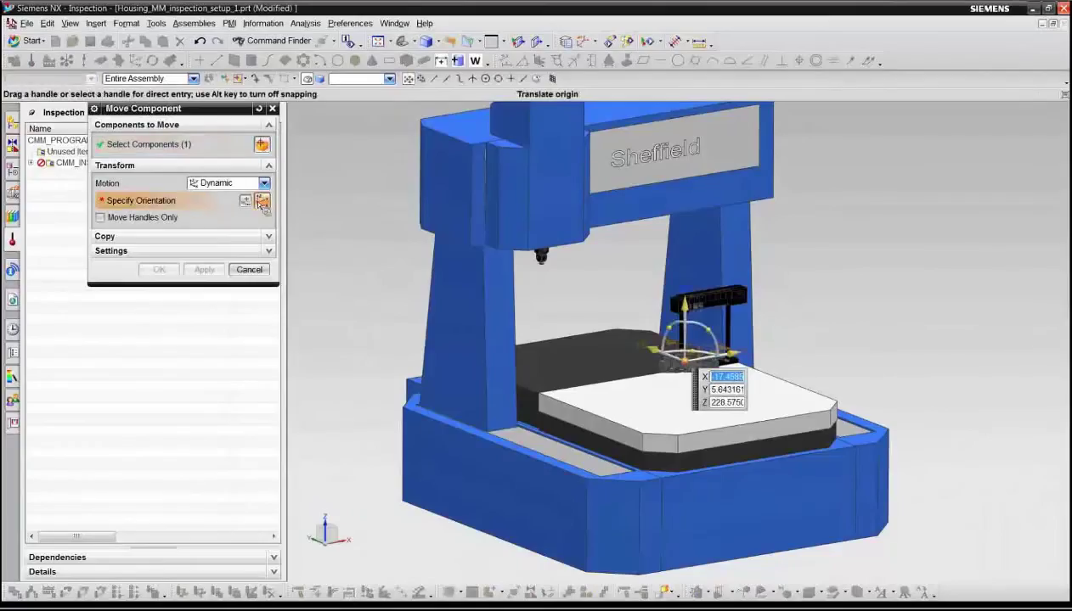
drag(711, 332, 658, 342)
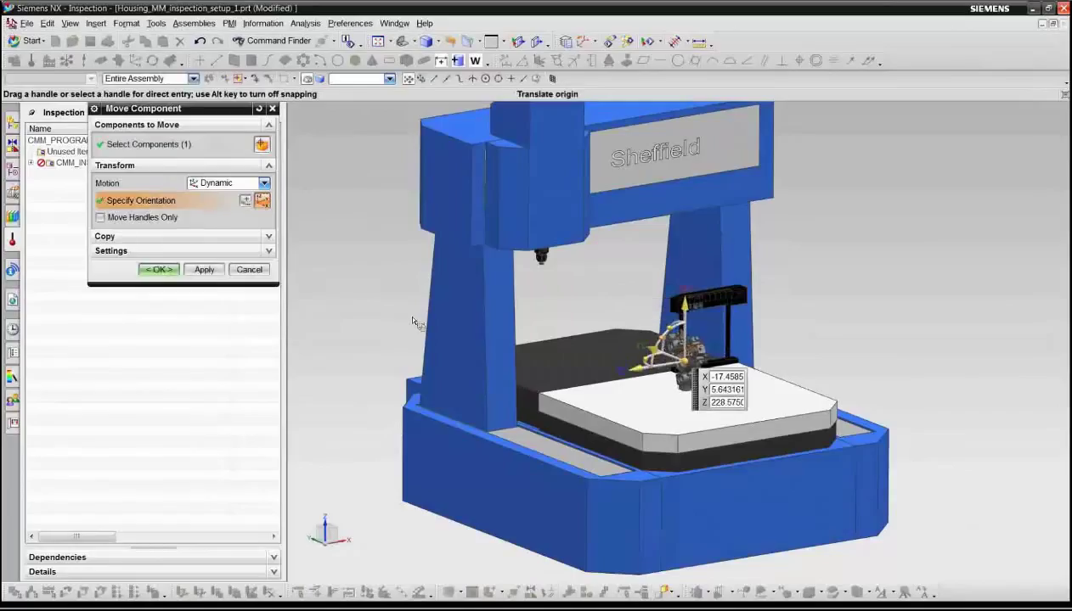
click(159, 270)
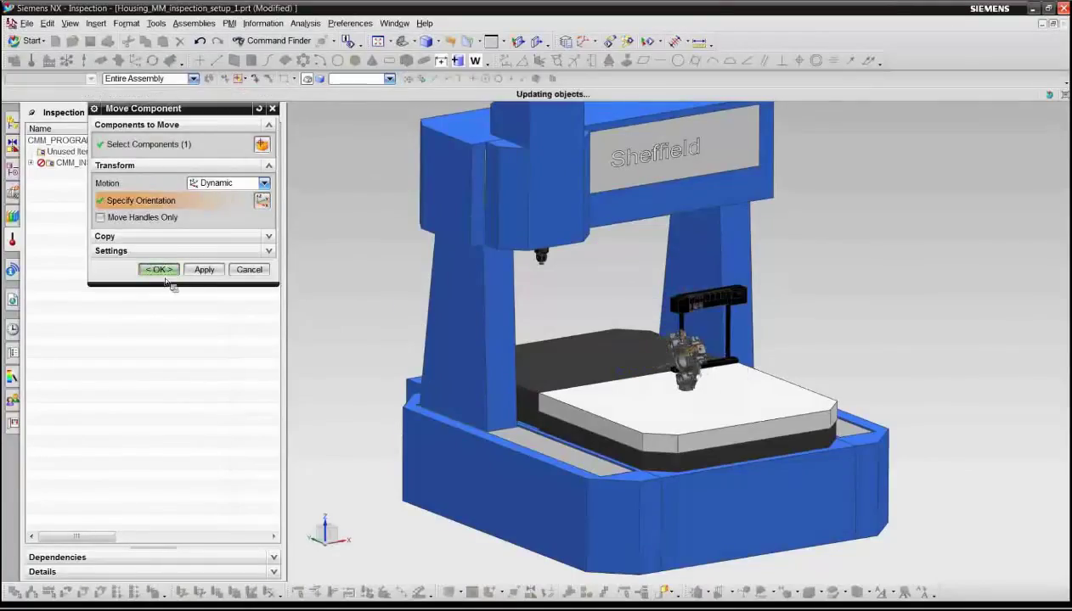
scroll(633, 406, up, 5)
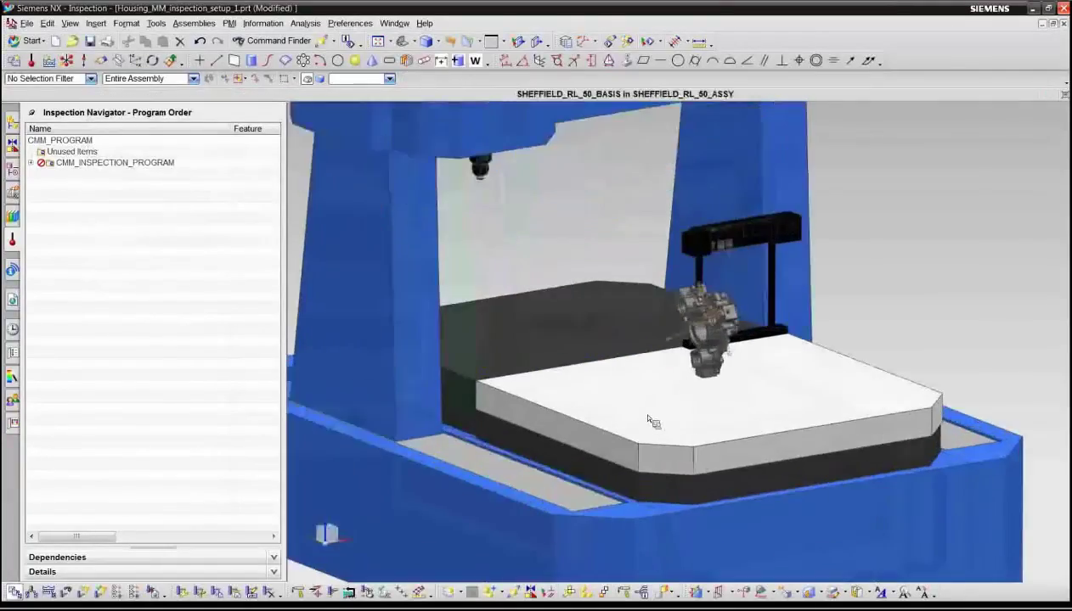
Step: Expand all branches of the inspection program tree and select TEACH_PT
right_click(85, 289)
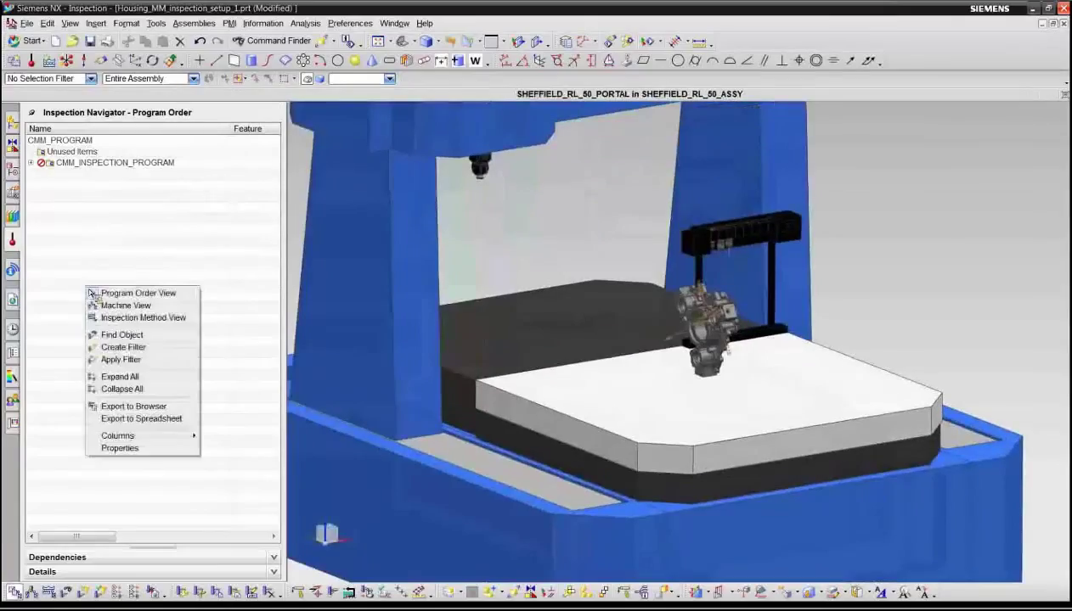
click(127, 376)
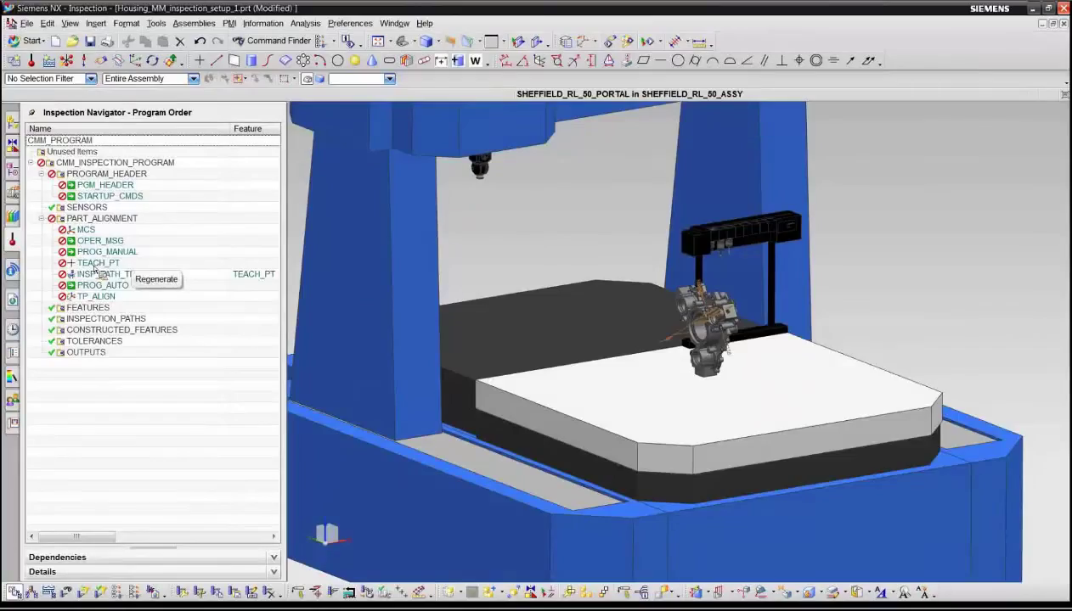
click(94, 266)
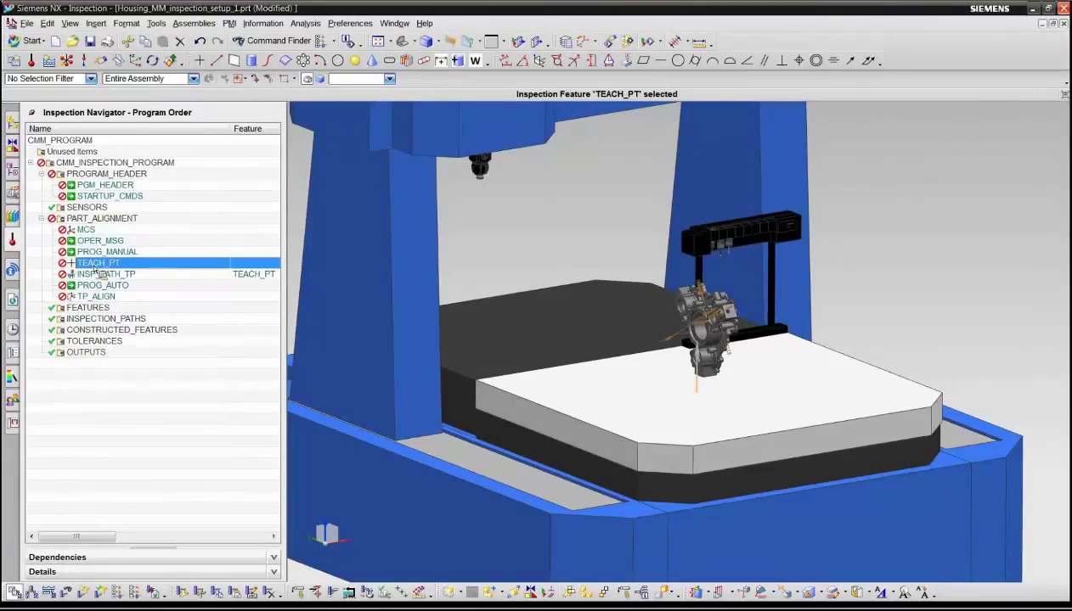
Step: Redefine TEACH_PT as an Arc Center point on the boss hole, projected onto the boss face
double_click(96, 270)
scroll(633, 310, up, 4)
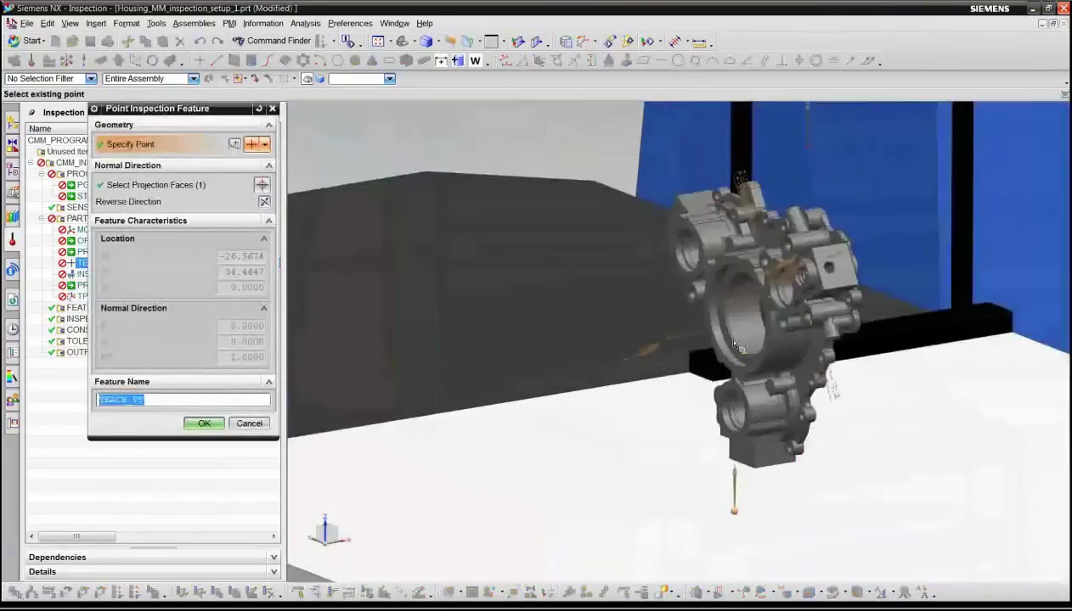
scroll(705, 349, up, 2)
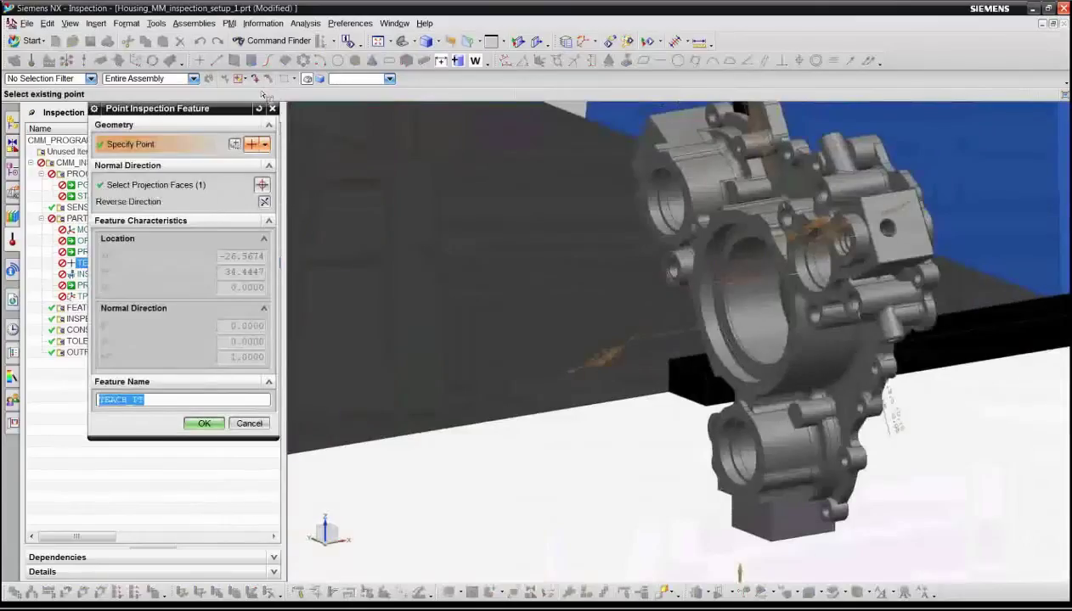
scroll(660, 281, up, 2)
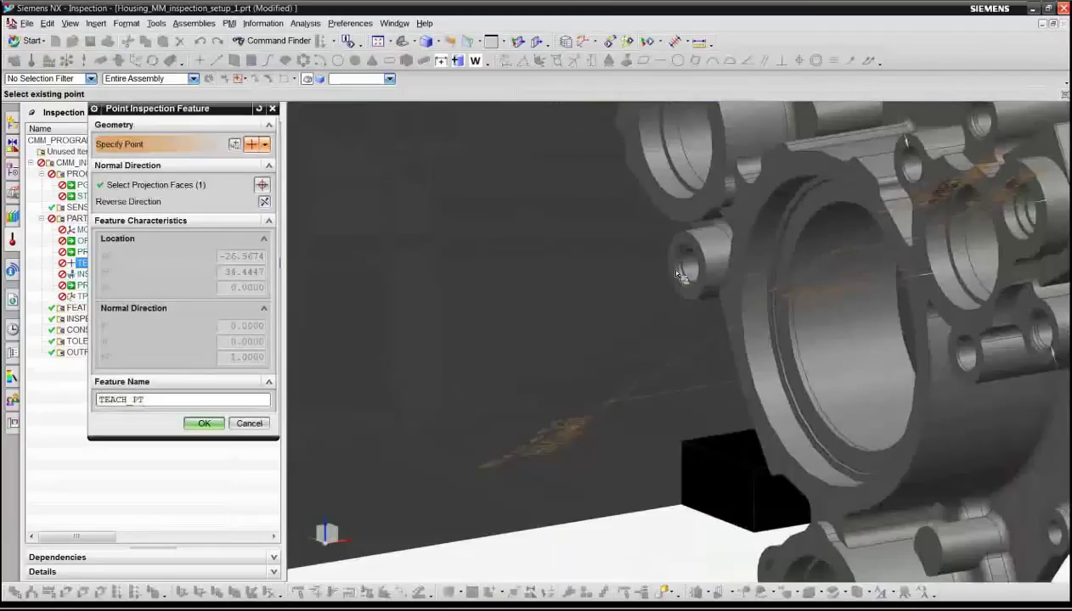
click(265, 144)
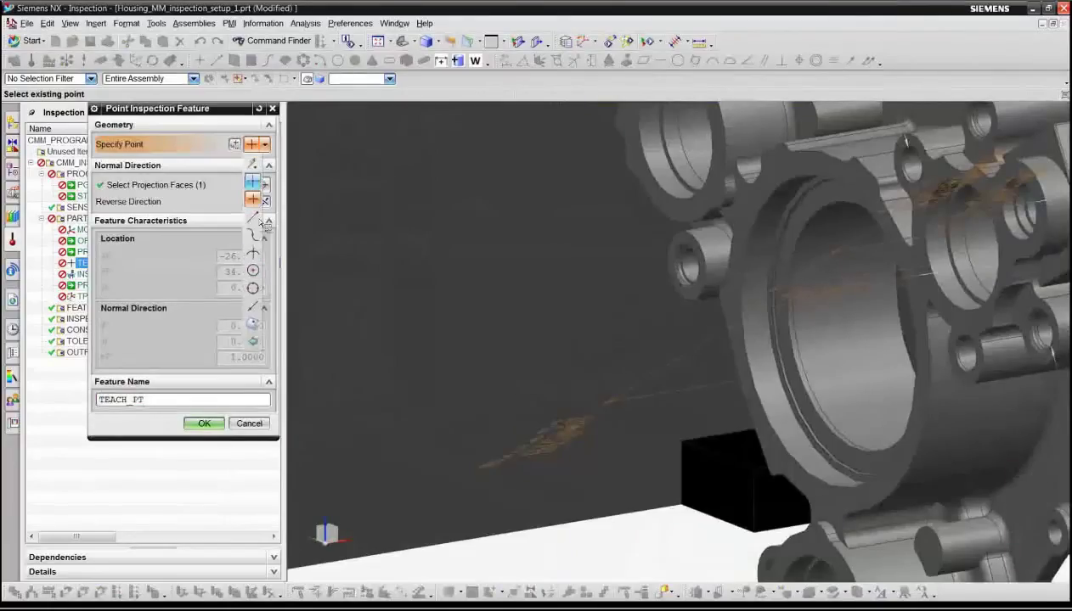
click(253, 270)
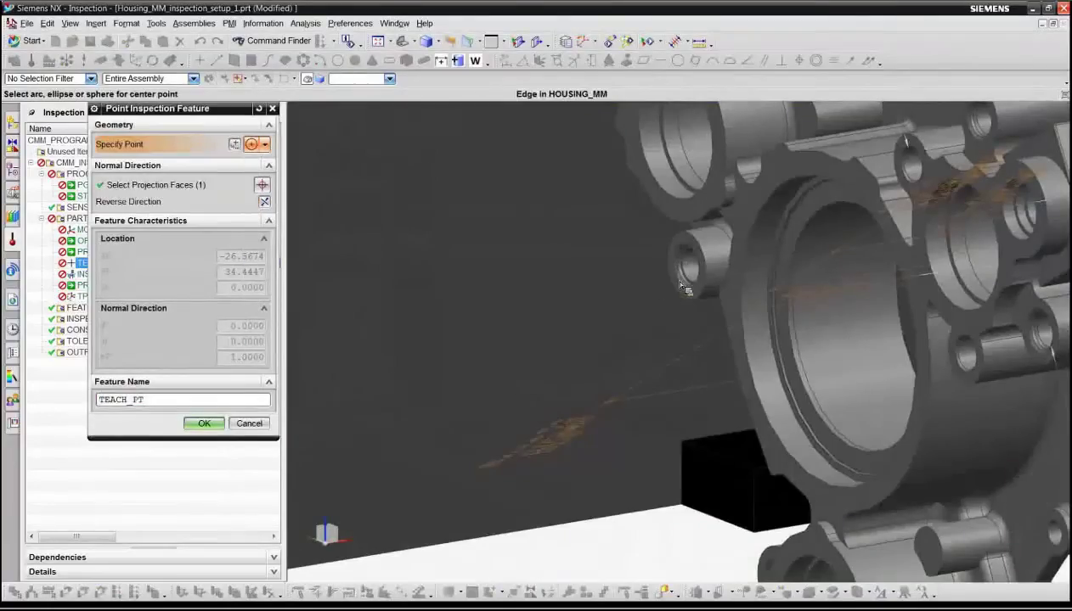
click(671, 277)
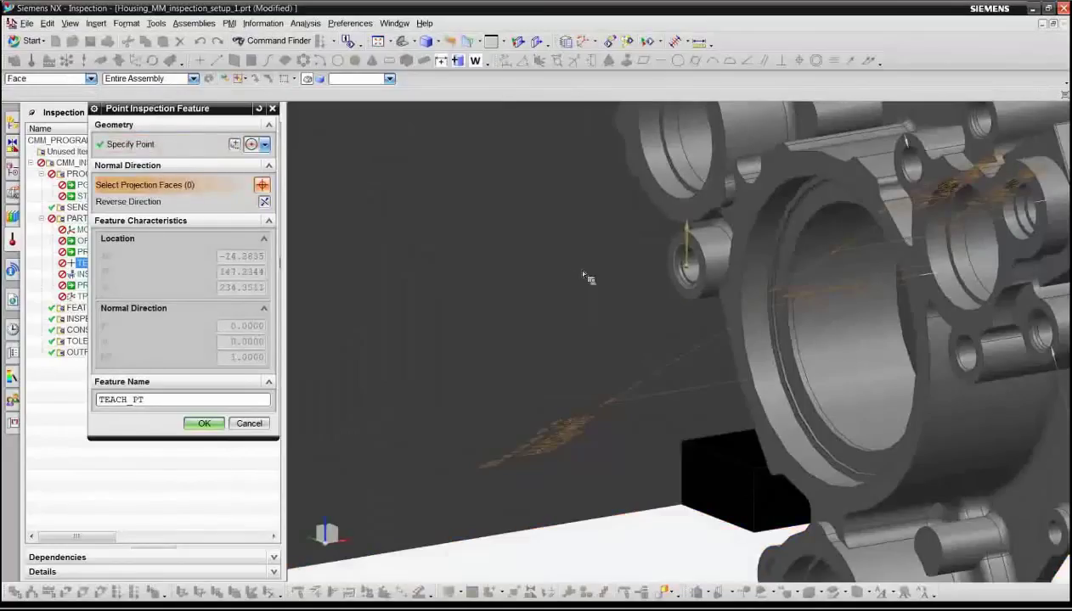
click(684, 254)
click(205, 424)
Step: Generate paths for CMM_INSPECTION_PROGRAM, accept them, and clear the selection
click(109, 163)
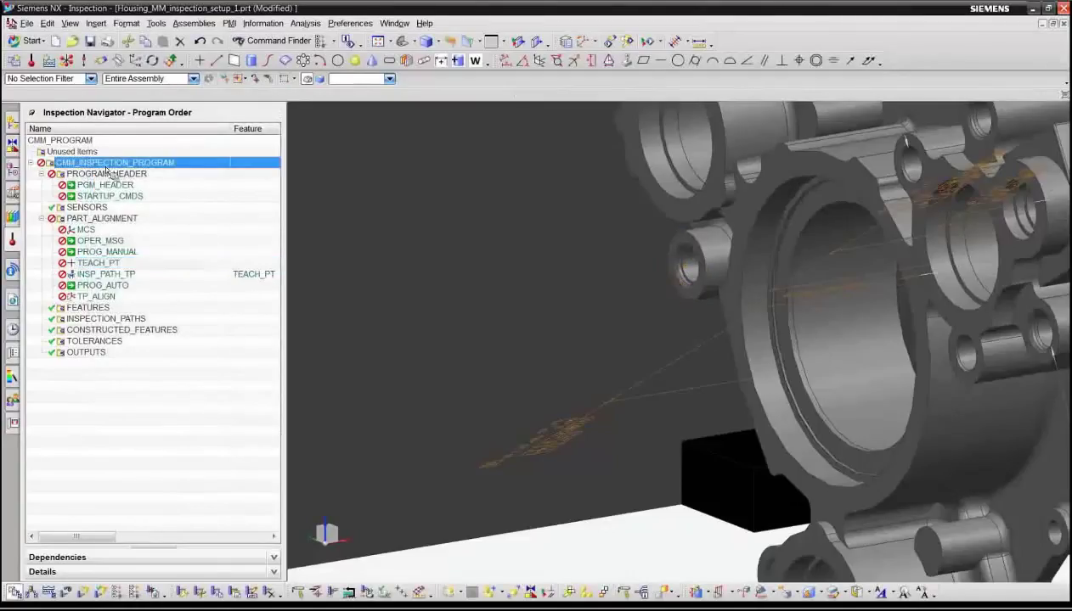
right_click(107, 165)
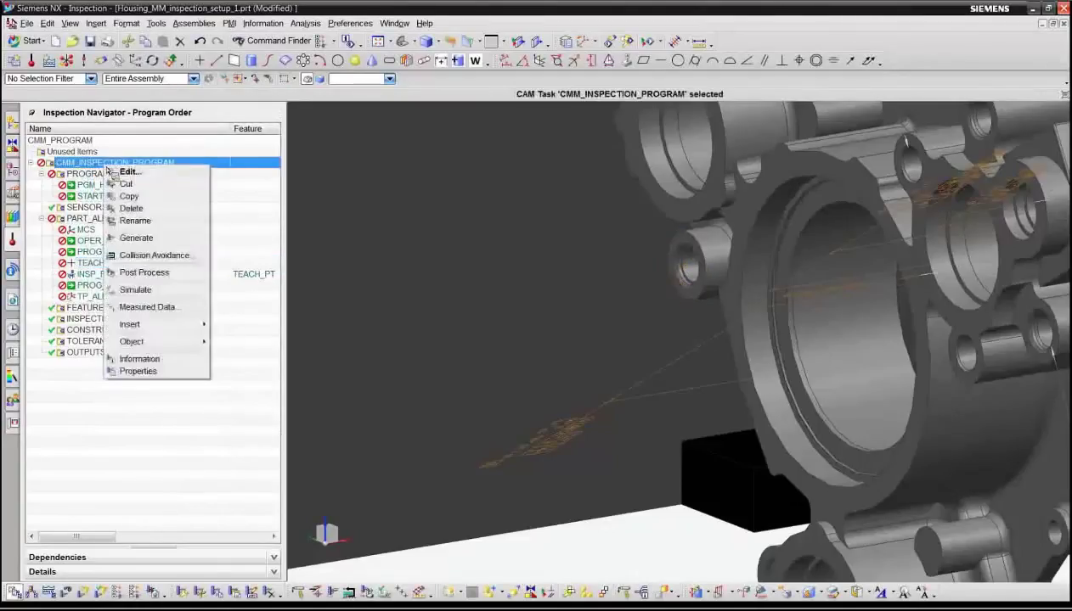
click(152, 240)
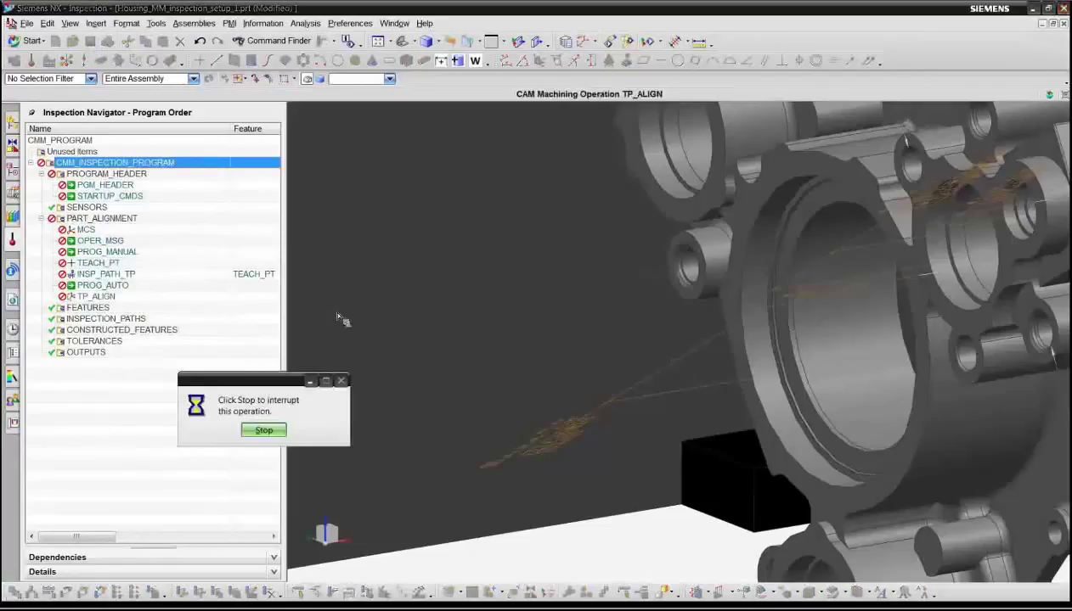
click(445, 372)
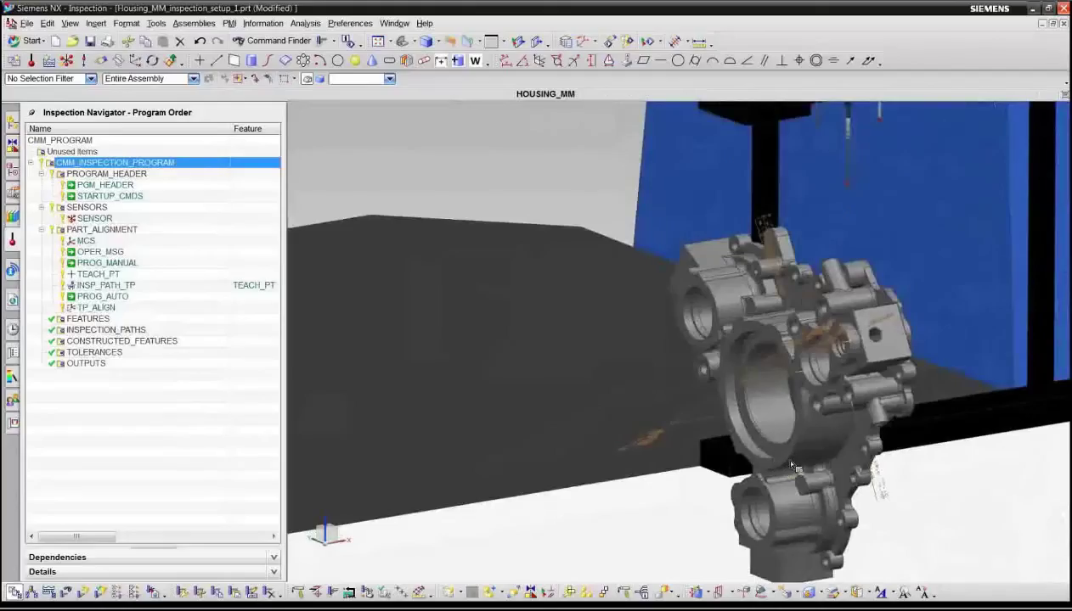
key(Escape)
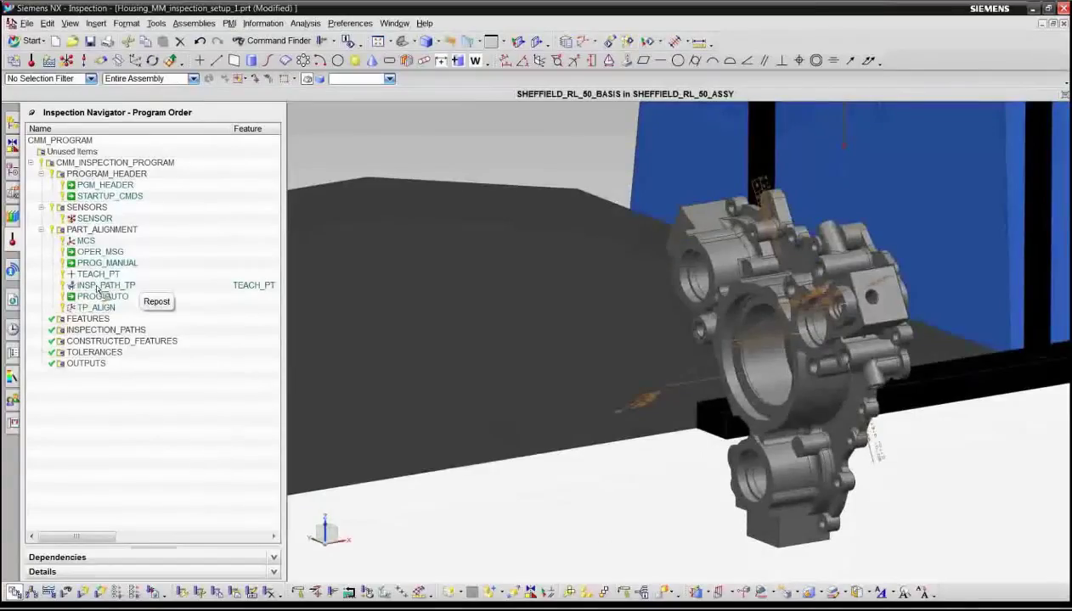
Step: Give INSP_PATH_TP an At Distance safe plane 50 mm from the housing face
click(97, 287)
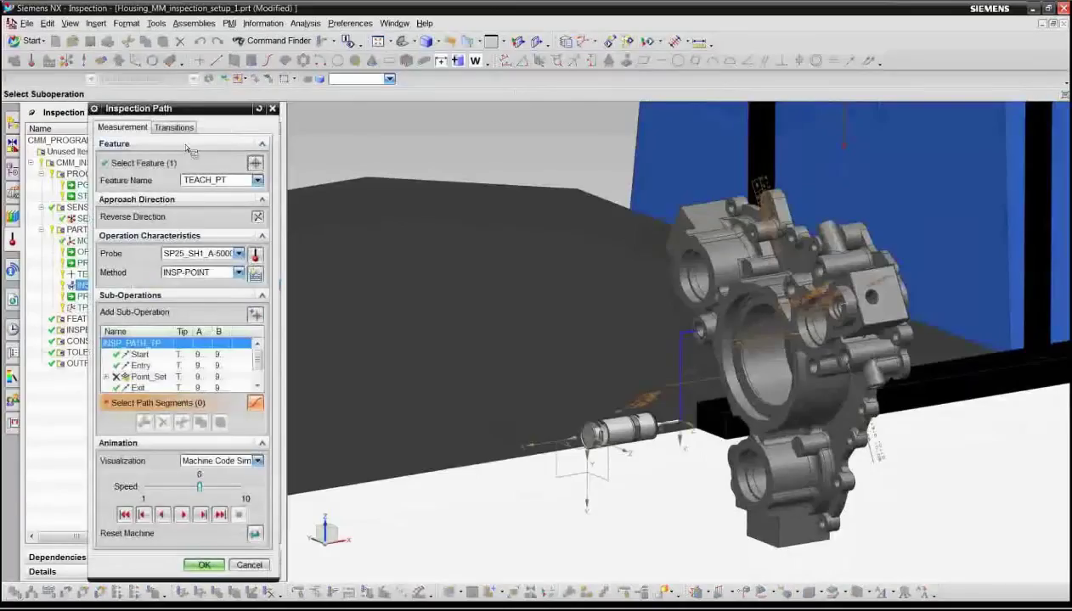
click(175, 127)
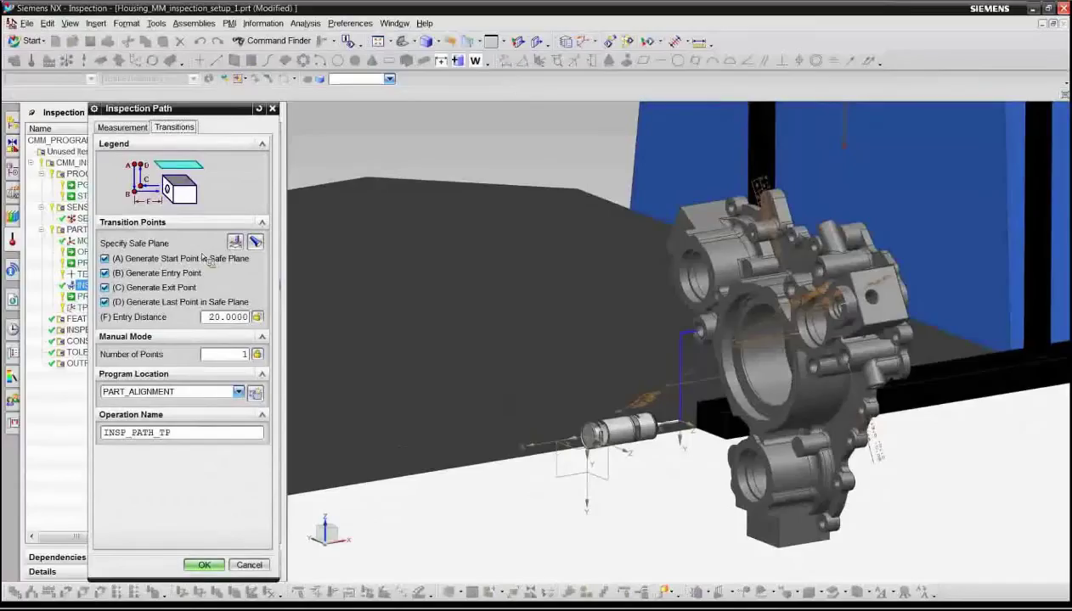
click(236, 244)
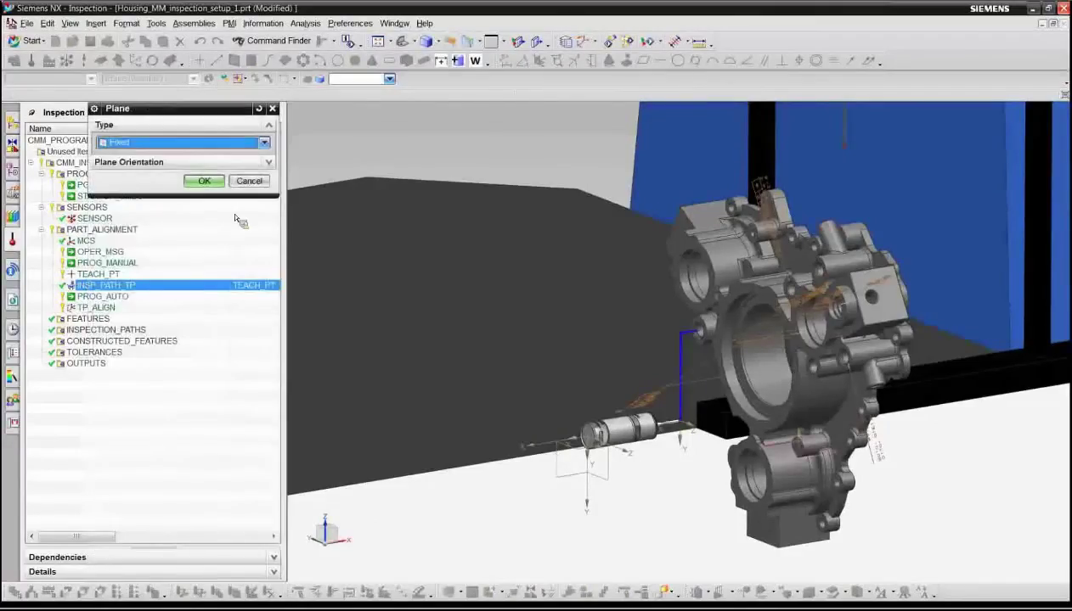
click(265, 143)
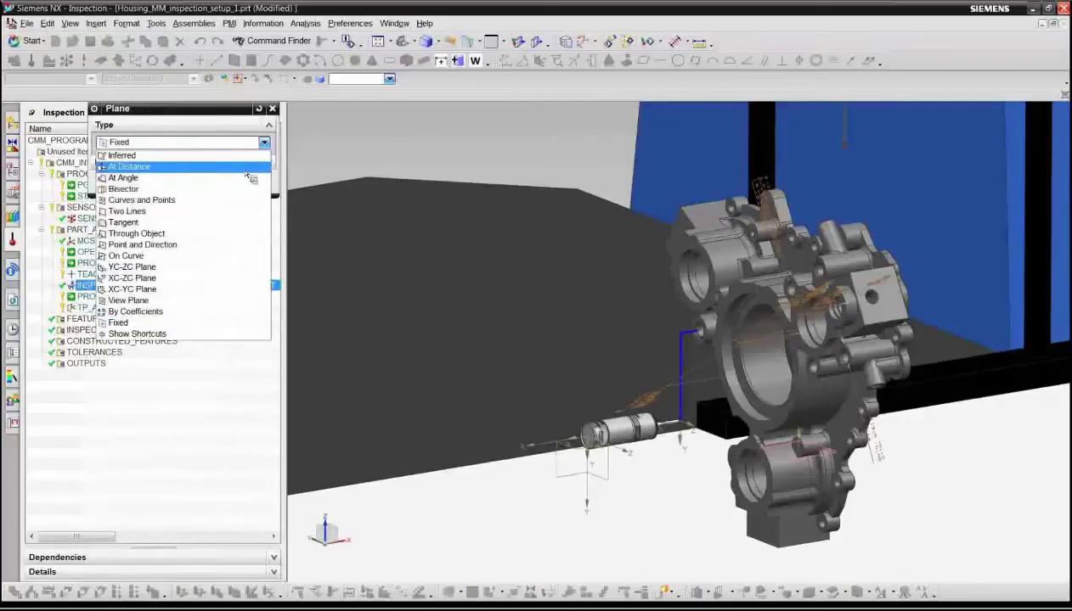
click(243, 168)
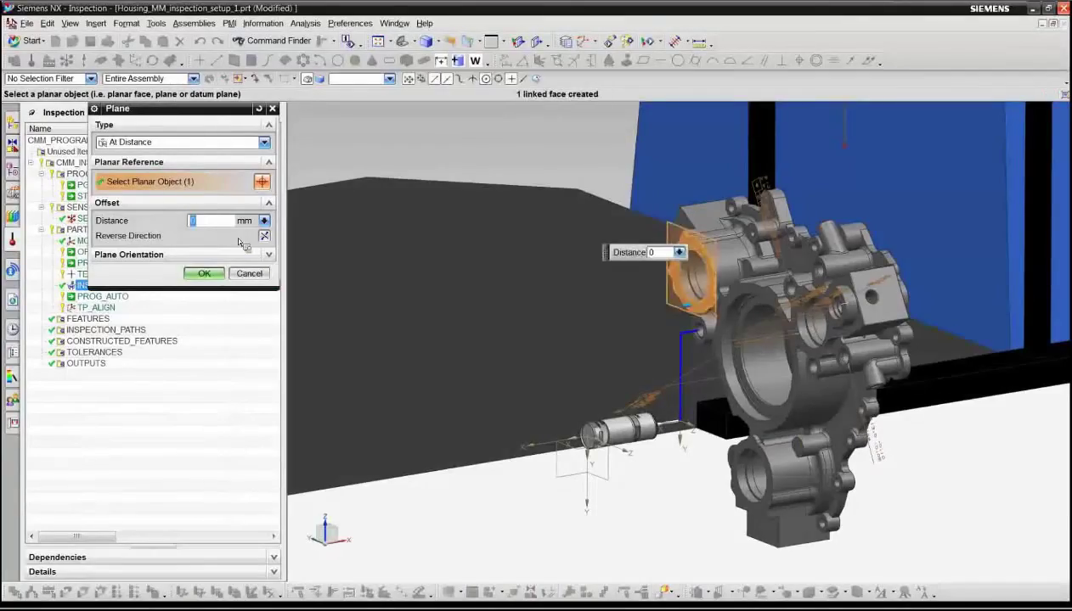
text(50)
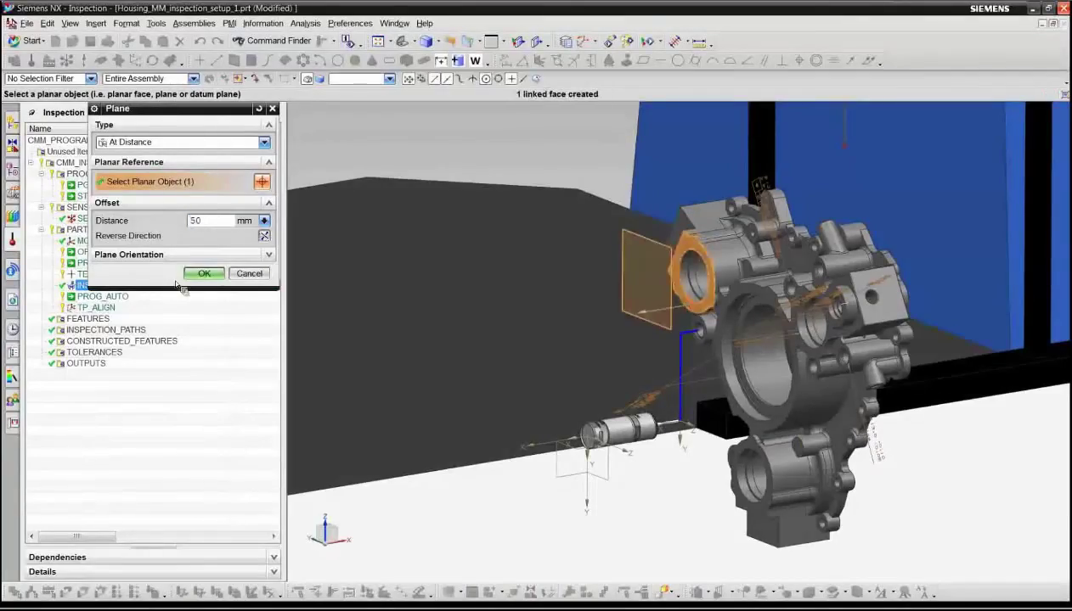
click(205, 274)
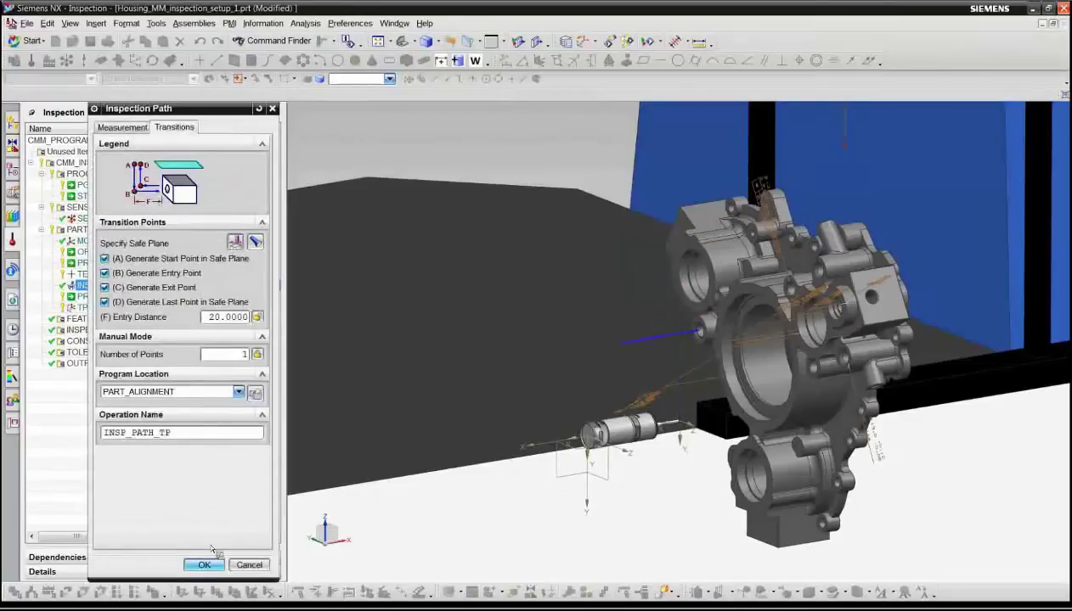
click(205, 564)
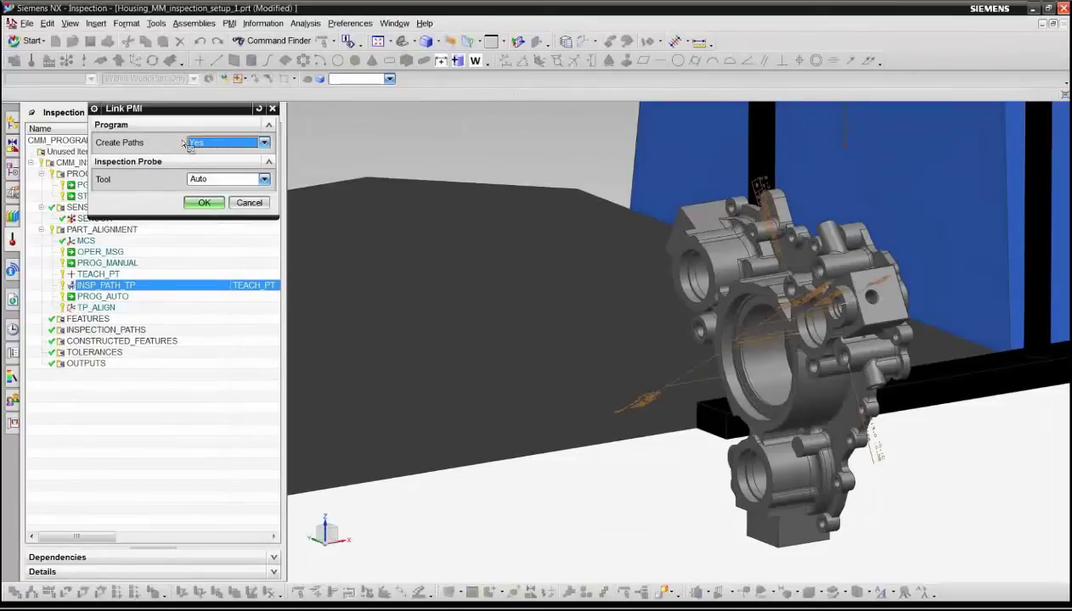
Step: Run Link PMI with Create Paths Yes and Tool Auto, then review the Information listing
click(219, 205)
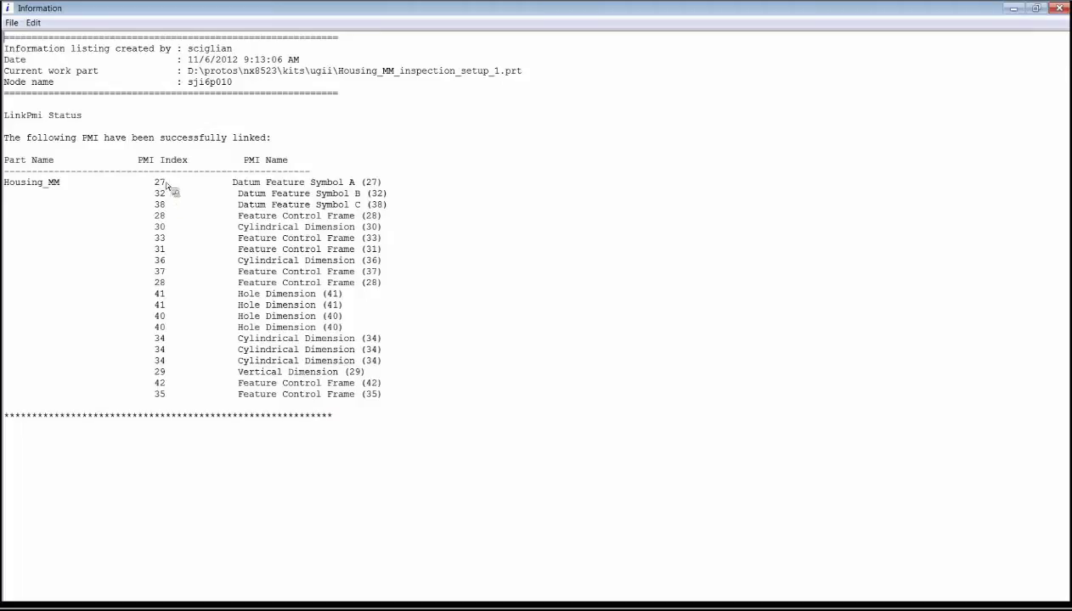
Step: Minimize the PMI link report and highlight FEATURE_CONTROL_FRAME_28's faces under TOLERANCES
click(1035, 9)
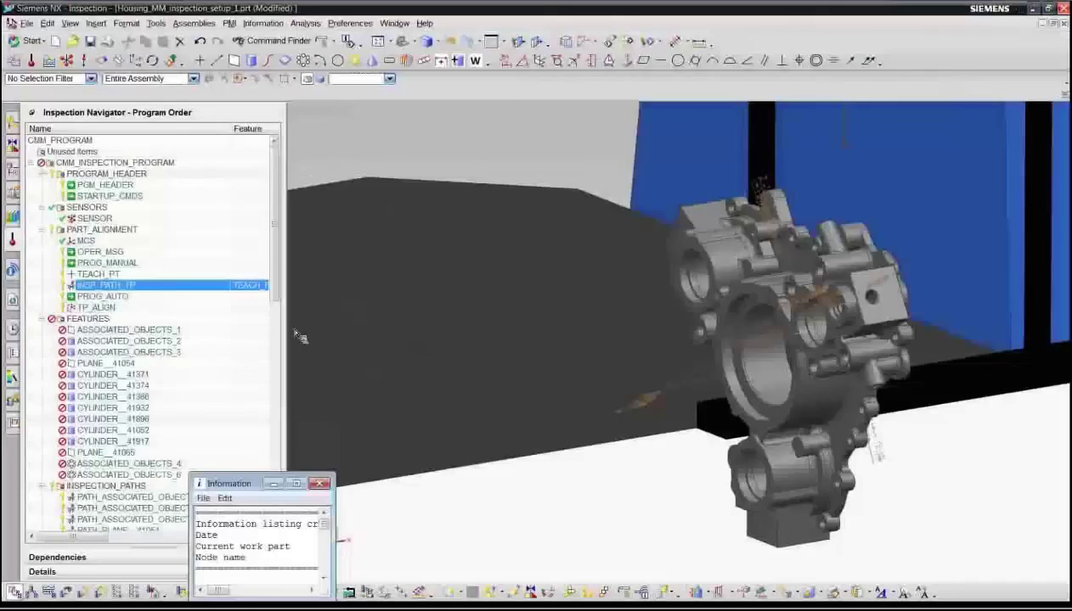
drag(281, 298, 276, 428)
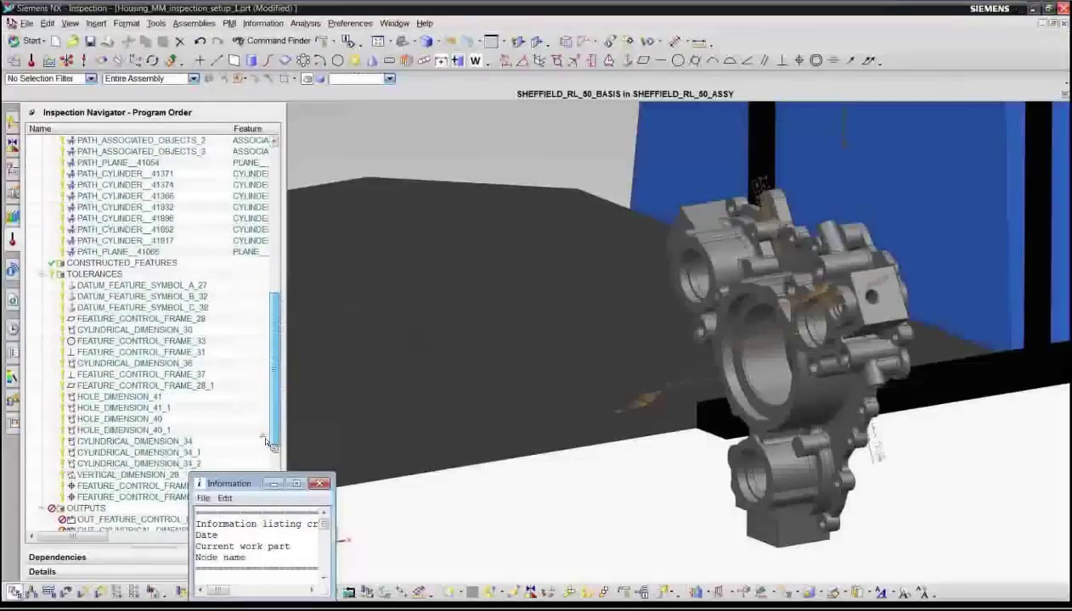
click(127, 321)
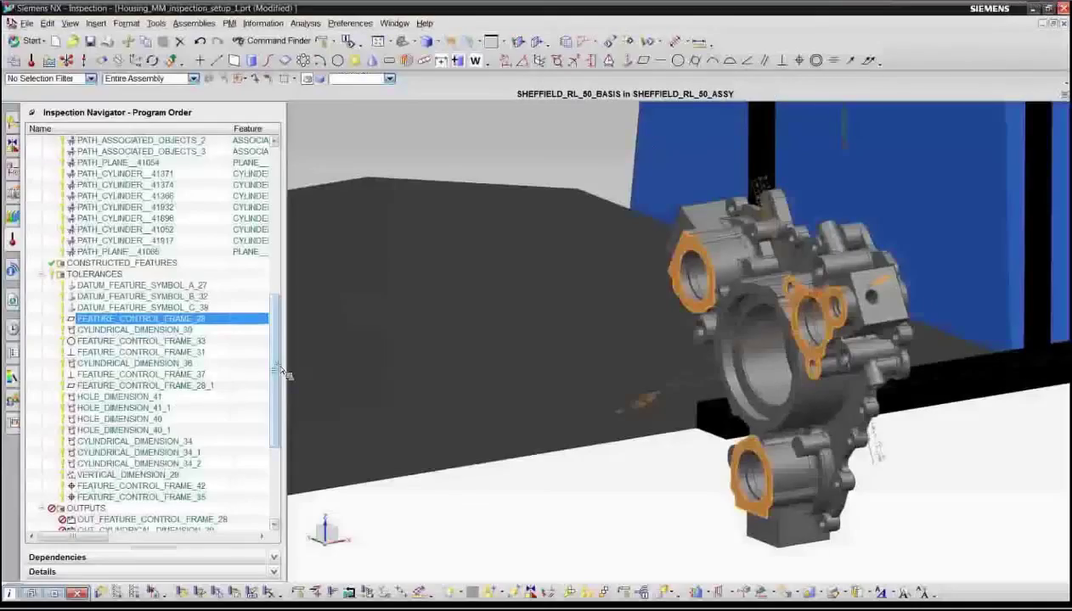
Step: Select features ASSOCIATED_OBJECTS_1–6 and paths PATH_ASSOCIATED_OBJECTS_1 through PATH_PLANE_41065
drag(277, 372, 281, 302)
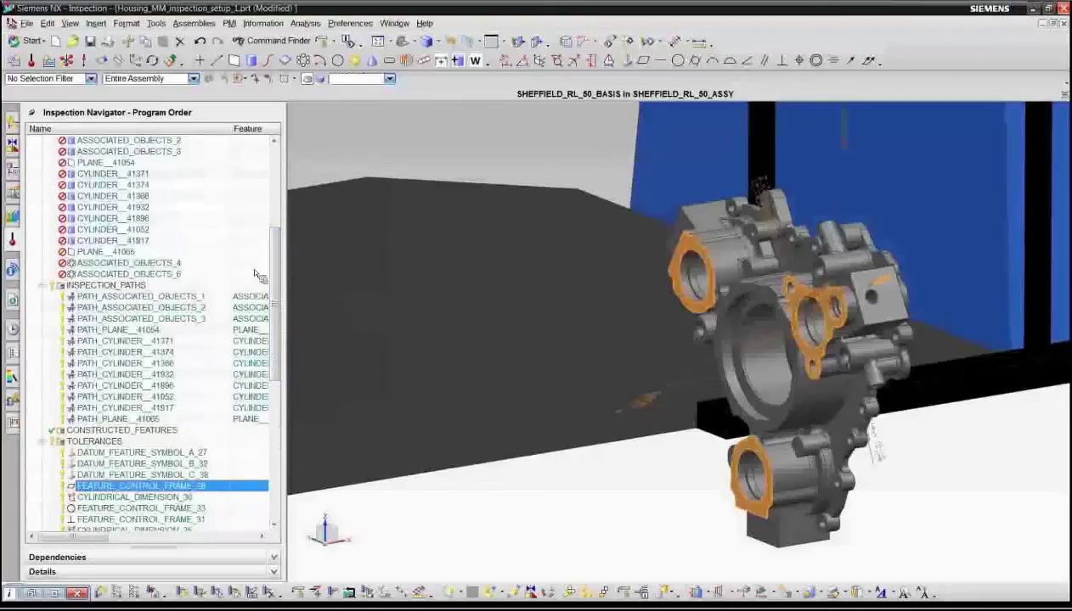
drag(276, 258, 279, 240)
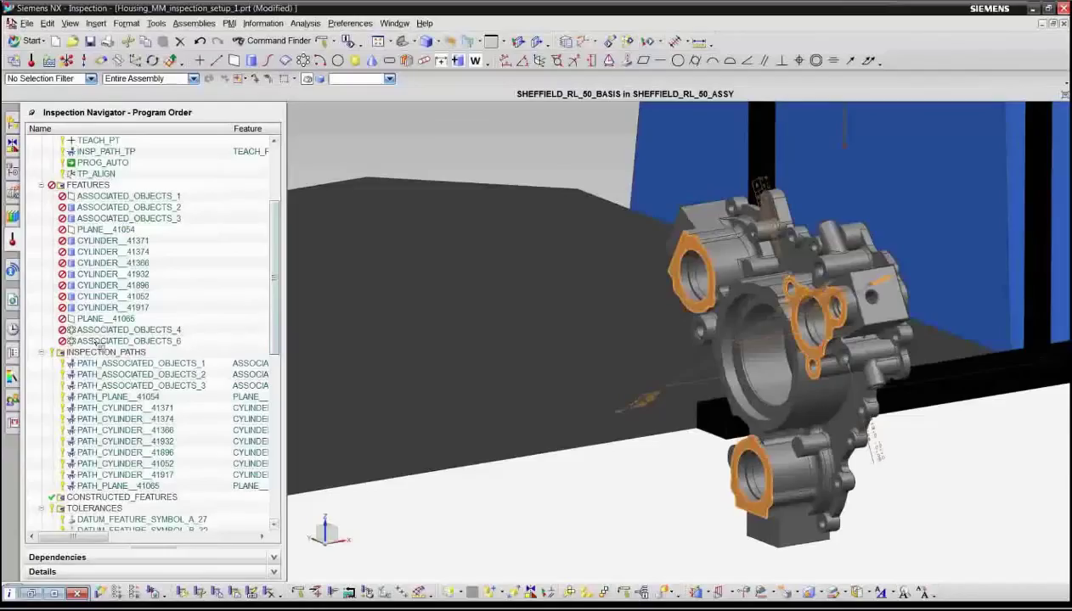
click(119, 197)
shift+click(117, 341)
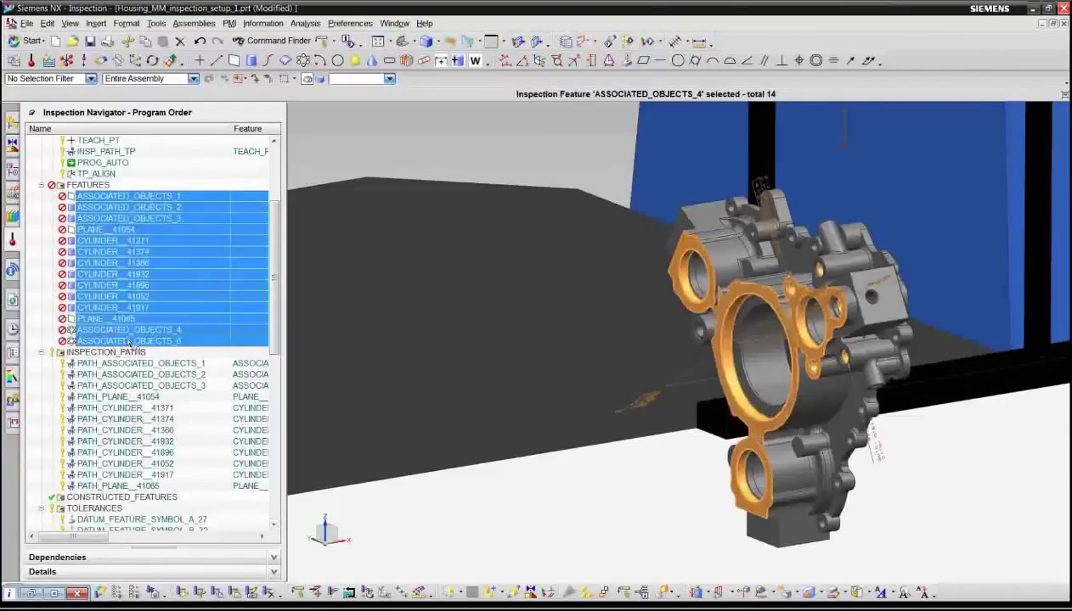
scroll(123, 345, down, 1)
click(128, 330)
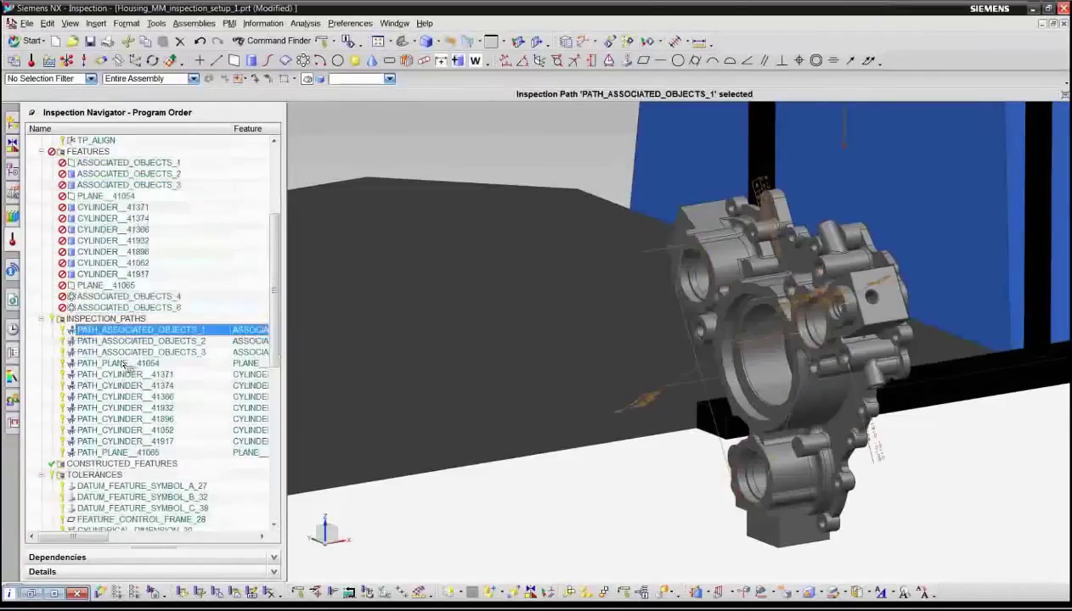
shift+click(119, 446)
scroll(170, 410, down, 7)
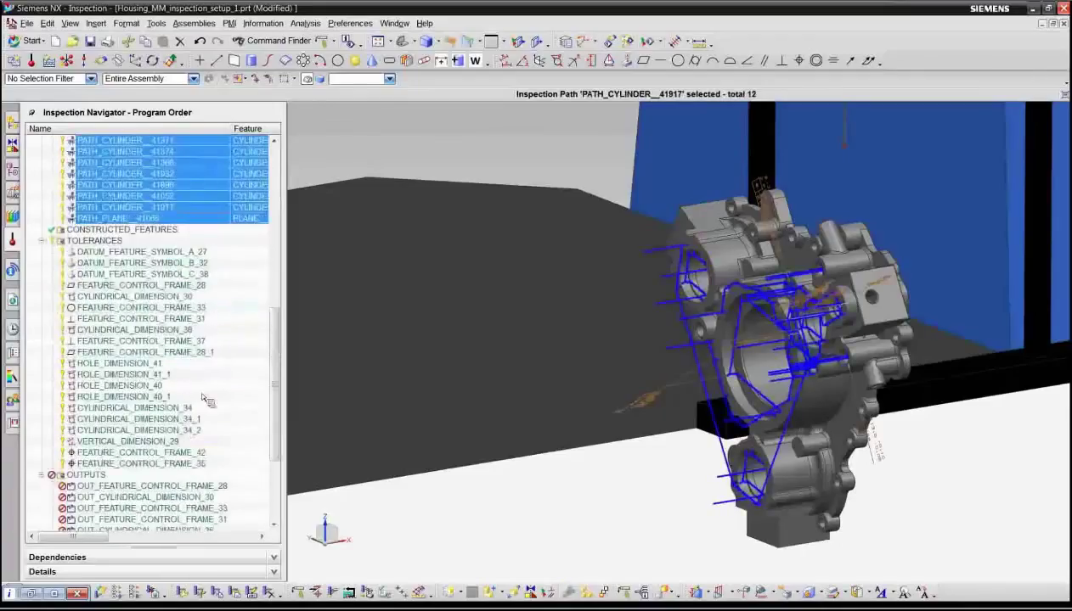
drag(276, 434, 274, 270)
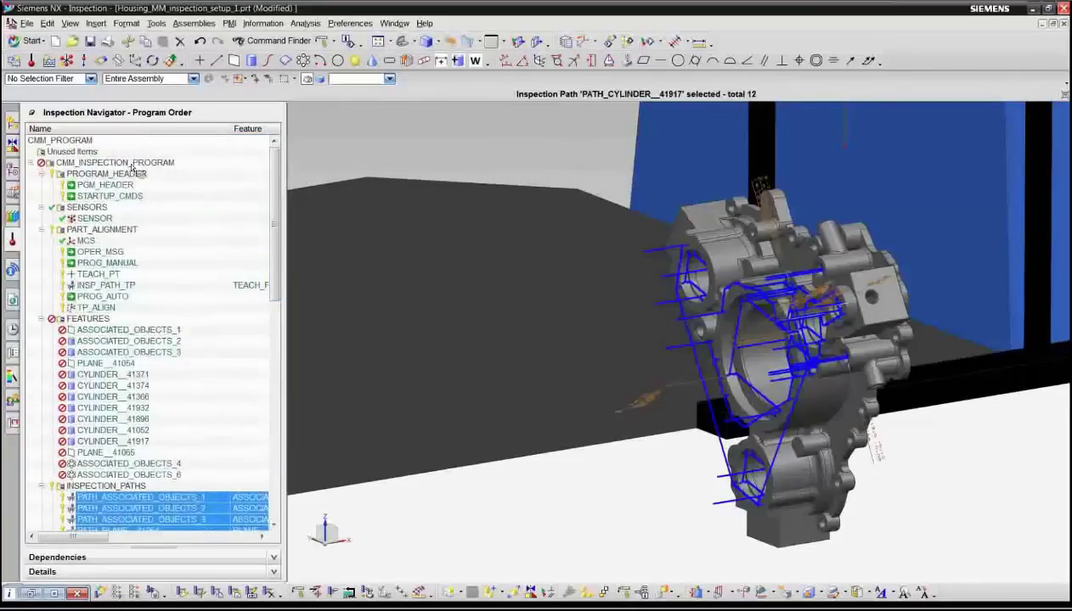
Step: Generate the entire CMM_INSPECTION_PROGRAM and accept the resulting paths
click(132, 163)
right_click(132, 166)
click(161, 234)
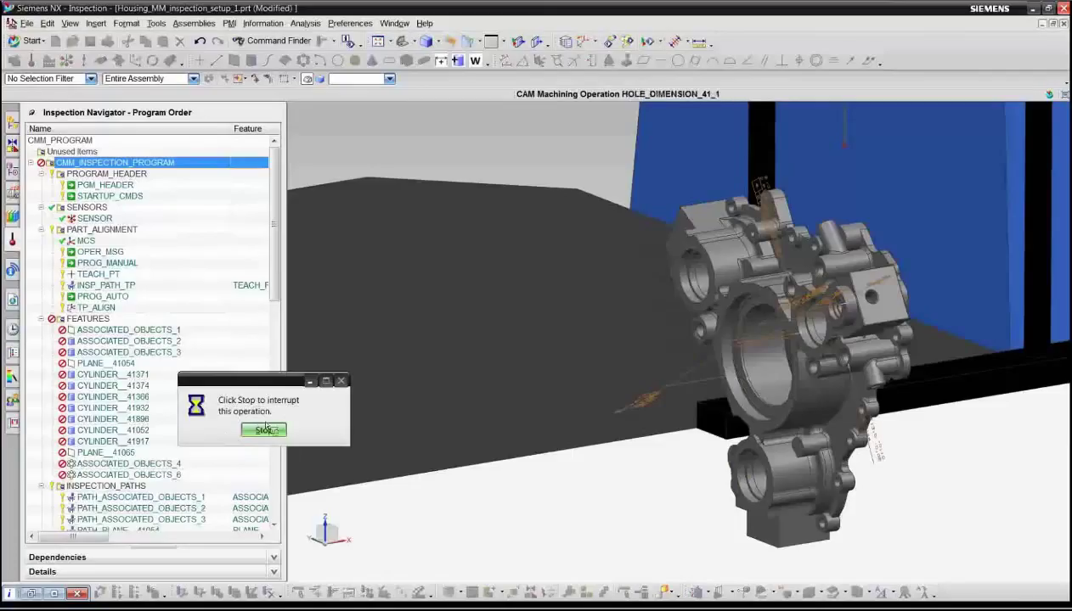
click(456, 361)
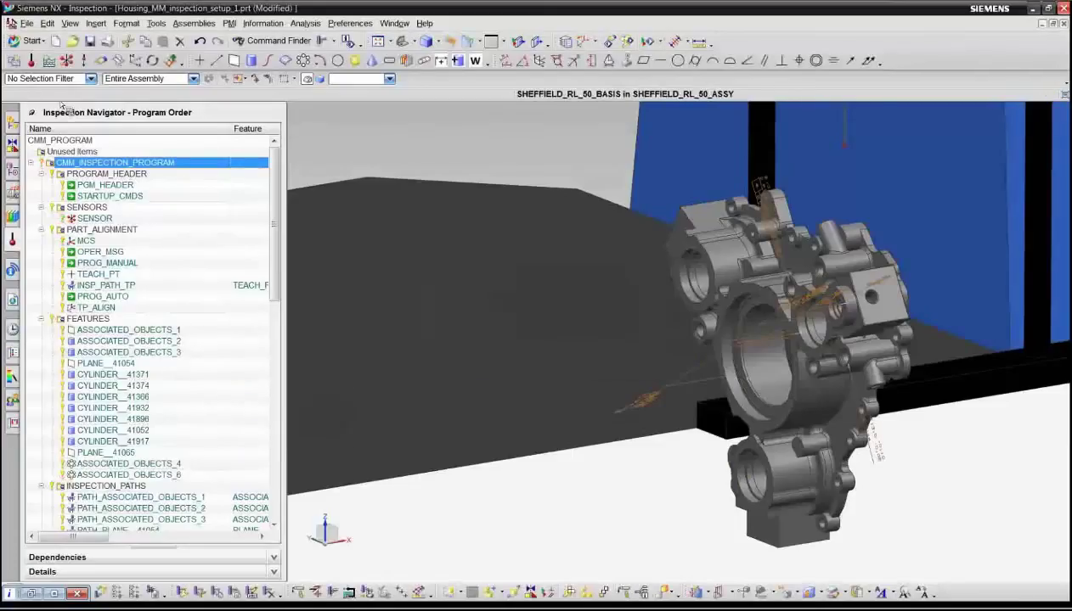
Step: Start simulating the inspection program and bring up its collision pair options
right_click(119, 162)
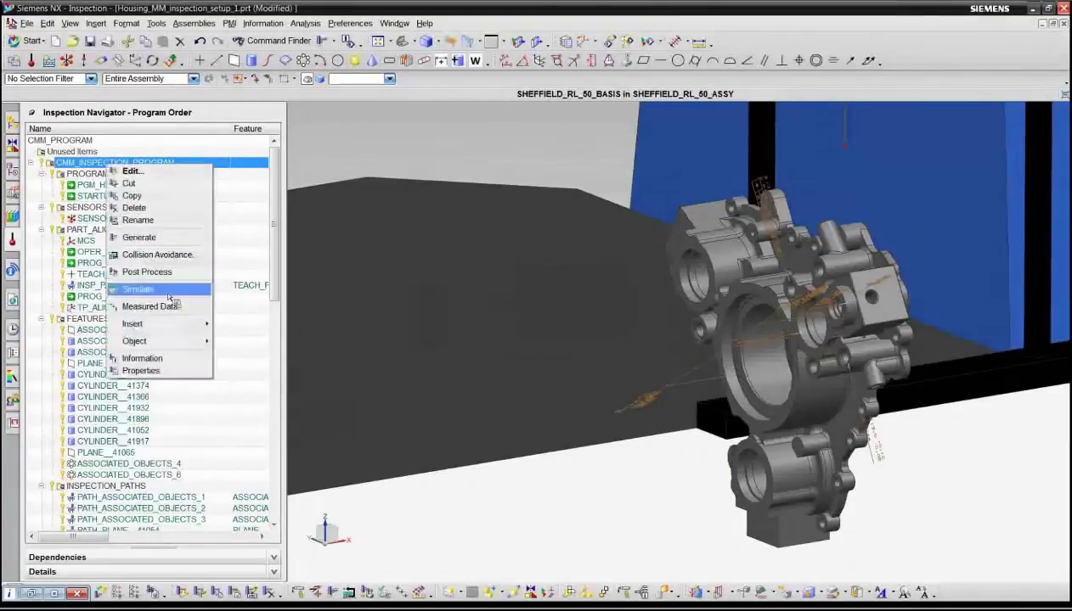
click(168, 289)
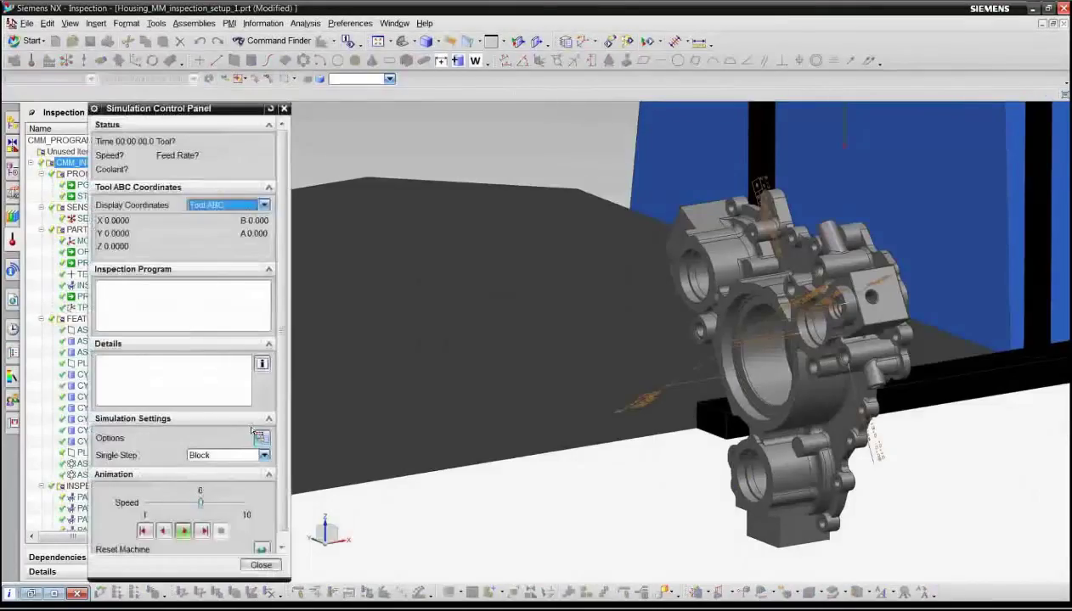
click(260, 439)
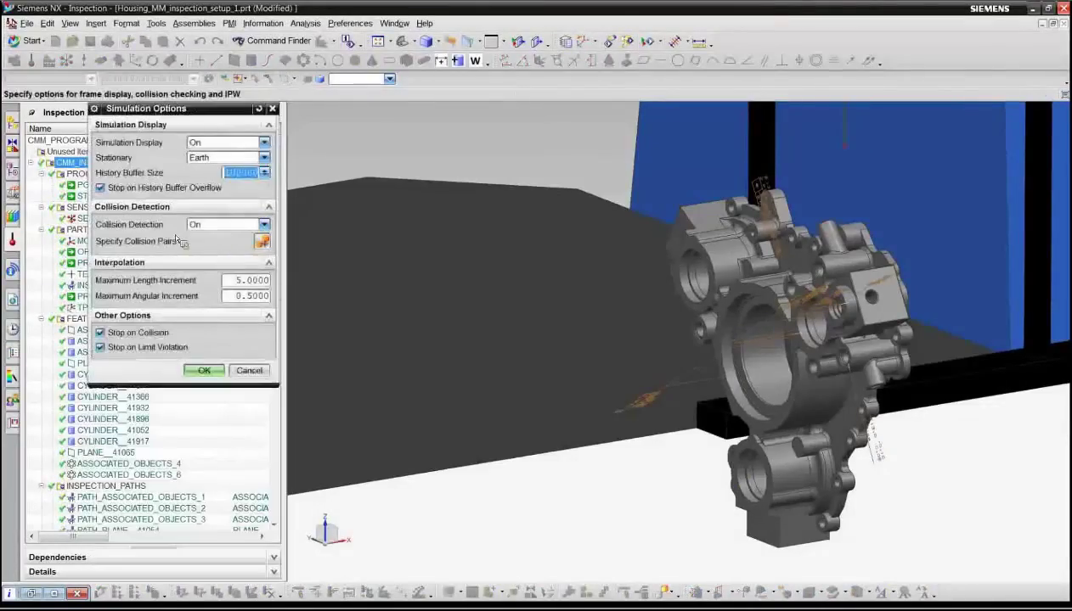
click(263, 243)
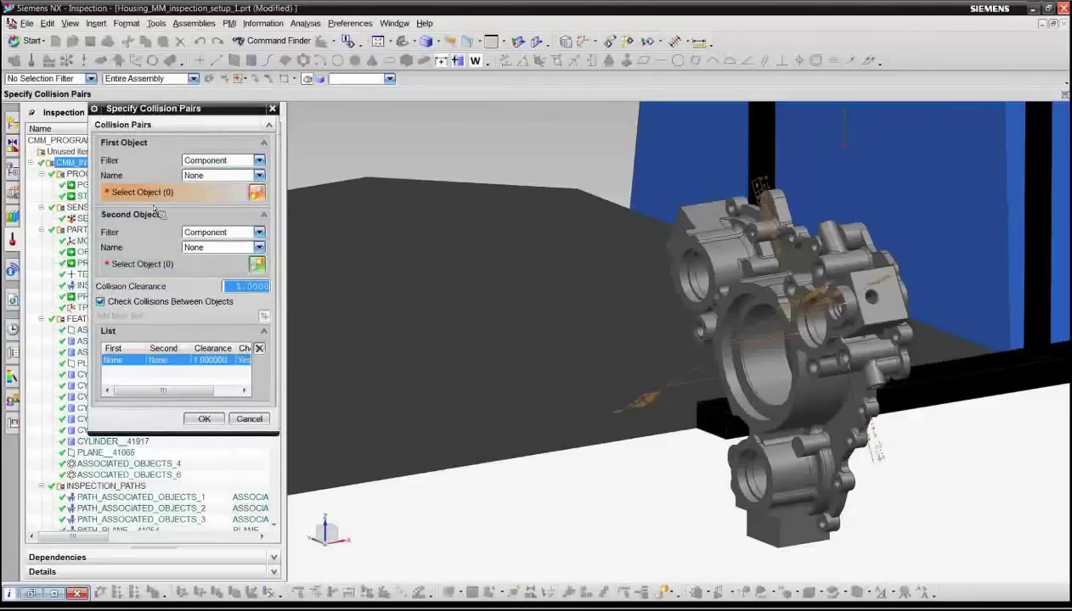
Step: Set a Class-filtered collision pair of _TOOL versus _PART and confirm the simulation options
click(258, 161)
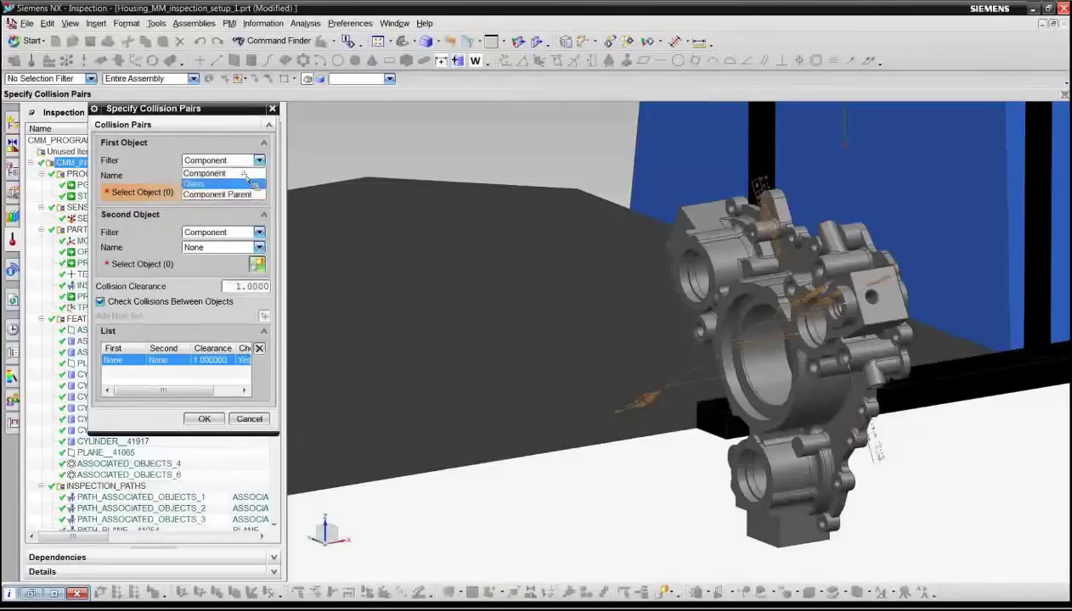
click(250, 187)
click(258, 174)
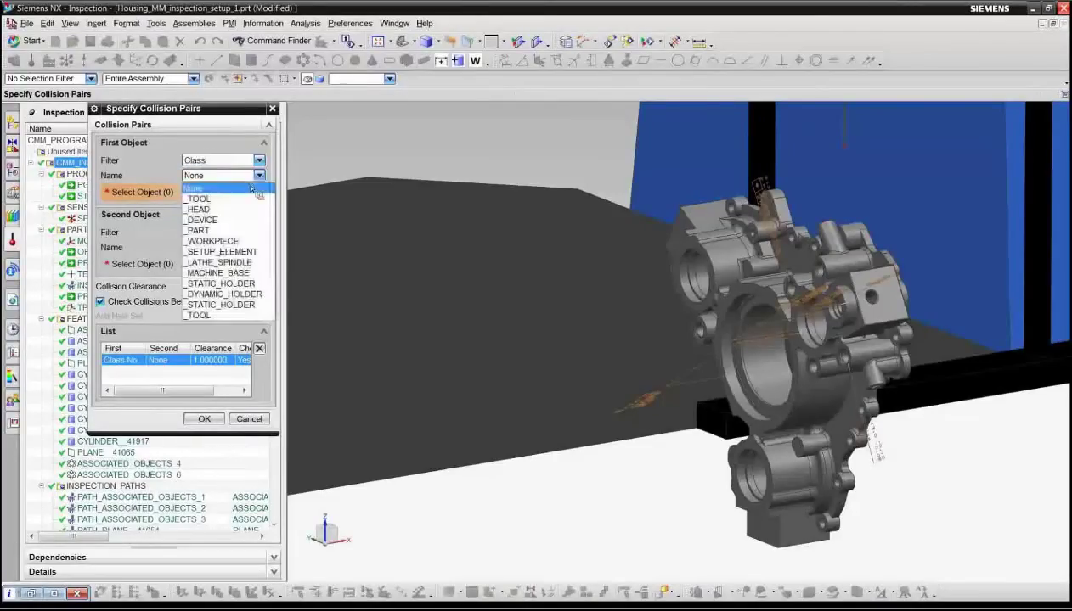
click(223, 313)
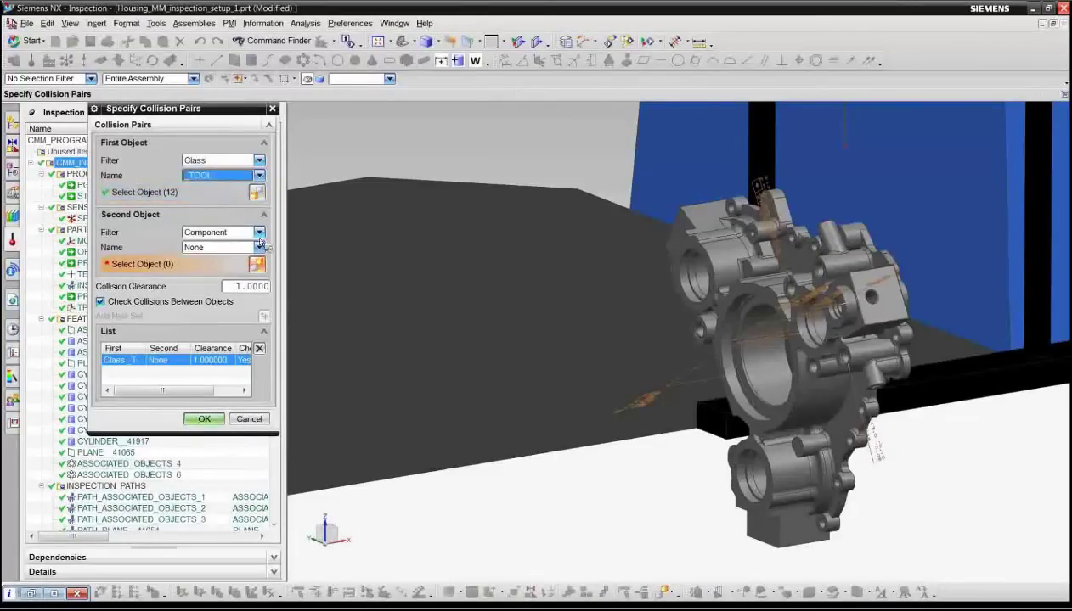
click(258, 232)
click(220, 244)
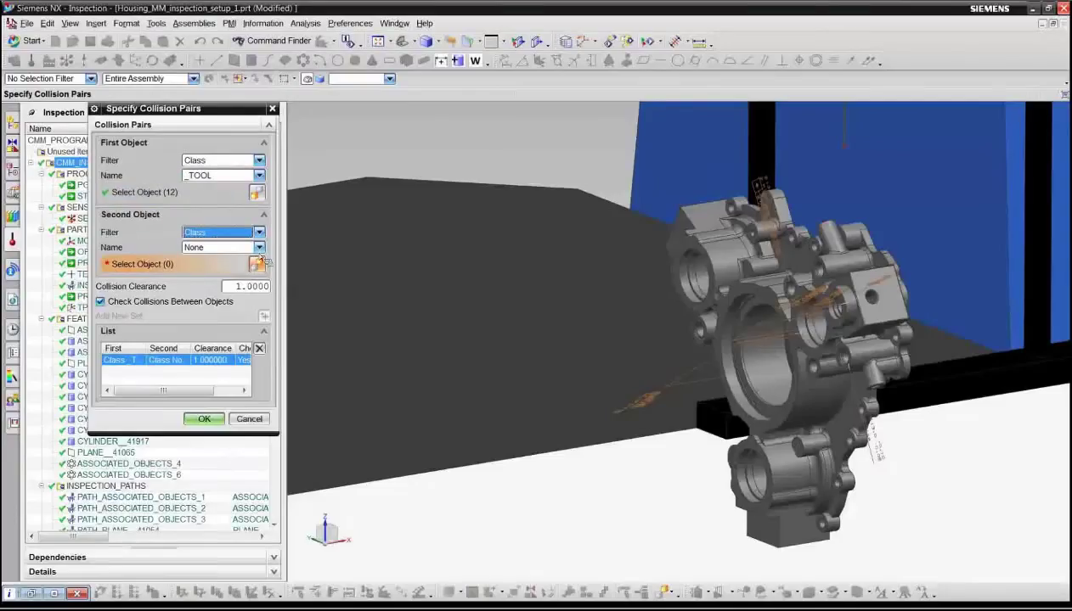
click(258, 247)
click(246, 302)
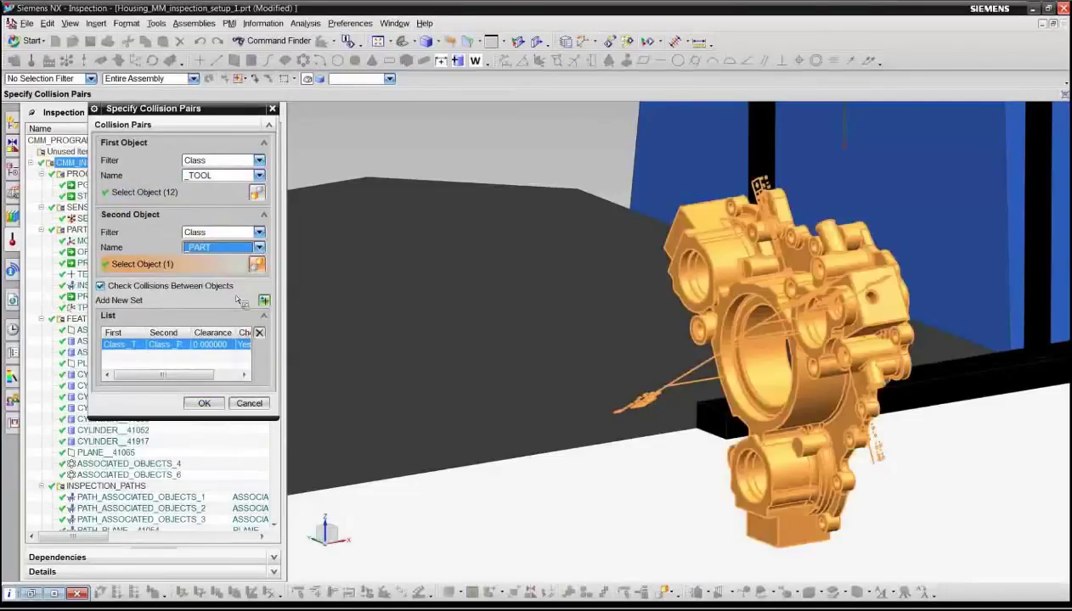
middle_drag(313, 354, 423, 395)
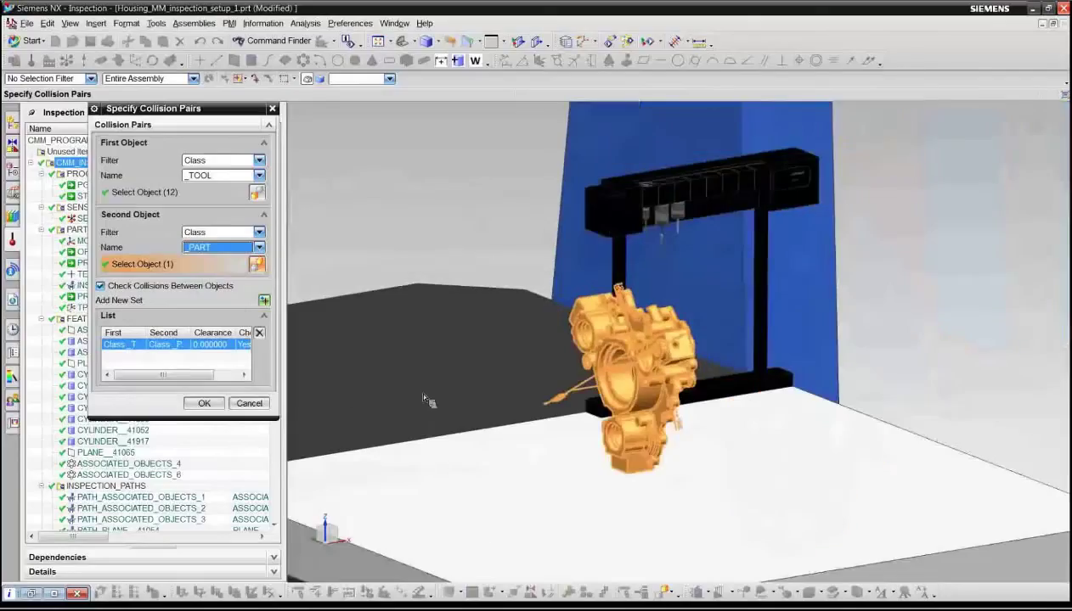
click(212, 406)
click(198, 373)
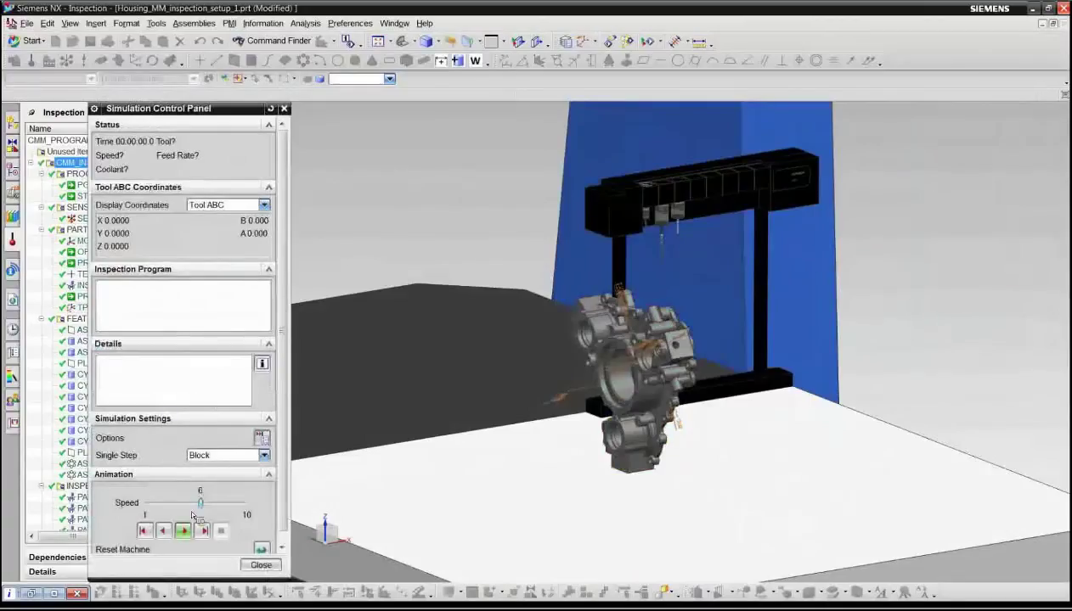
Step: Play the CMM inspection simulation through to ENDFIL, then close the Simulation Control Panel
click(184, 532)
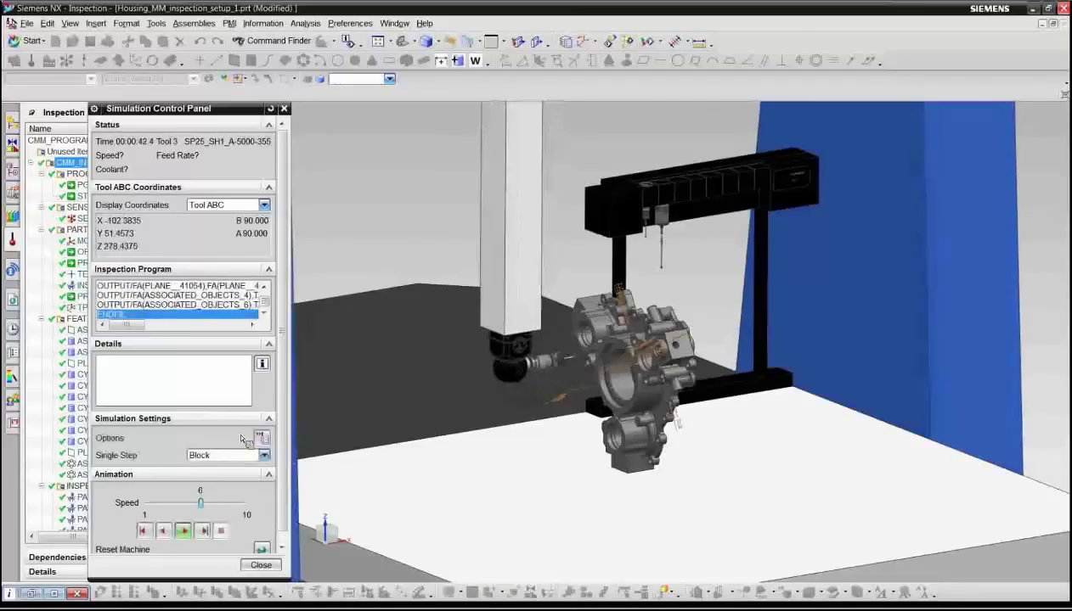
click(261, 566)
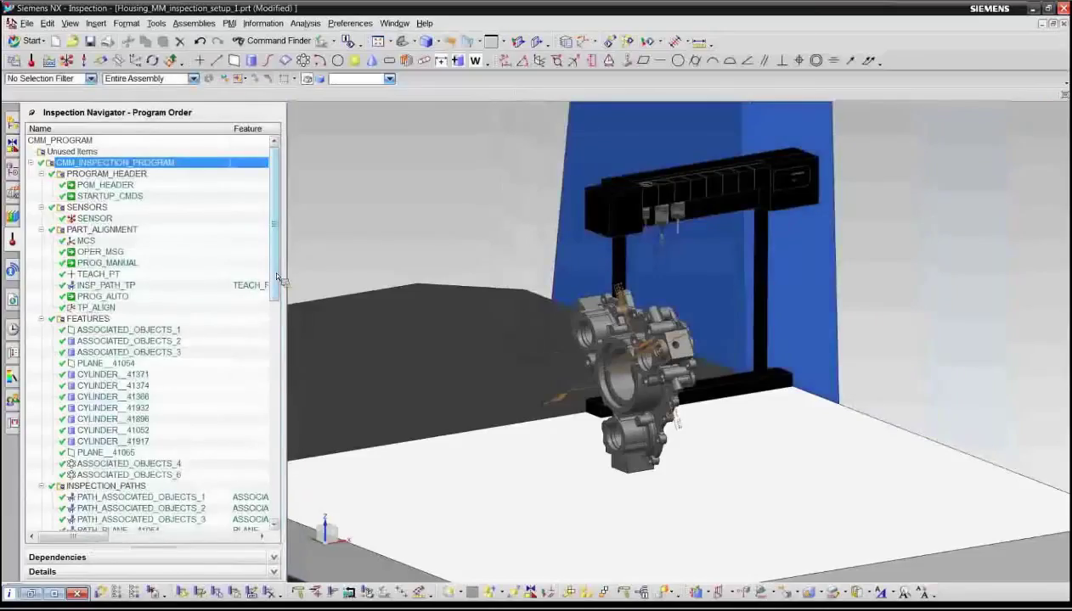
Step: Post-process CMM_INSPECTION_PROGRAM with the DMIS 5.2 postprocessor into a 319-line .dmi listing
right_click(109, 163)
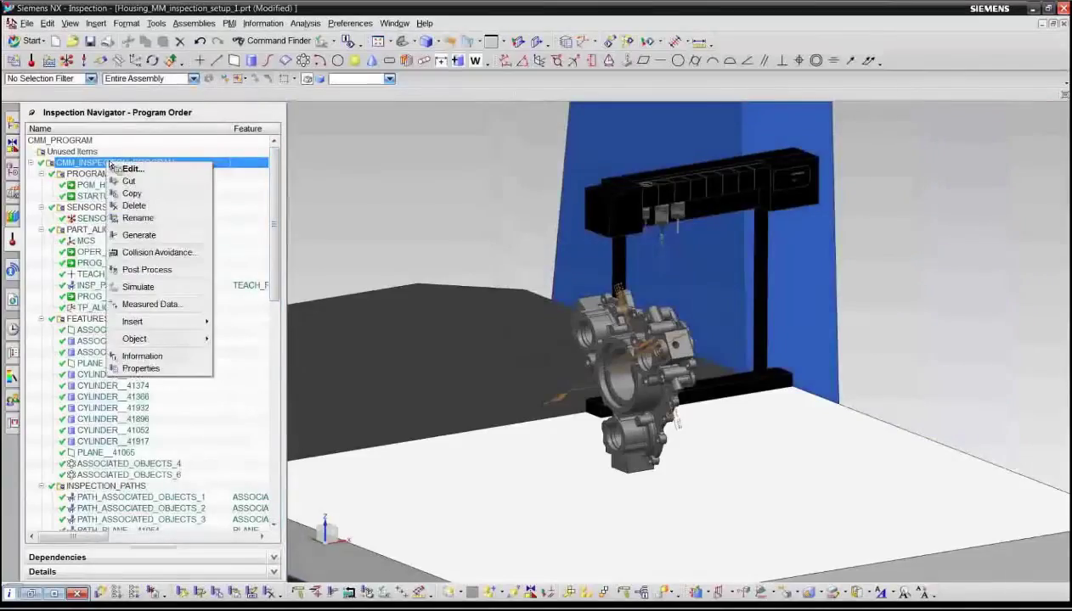
click(151, 270)
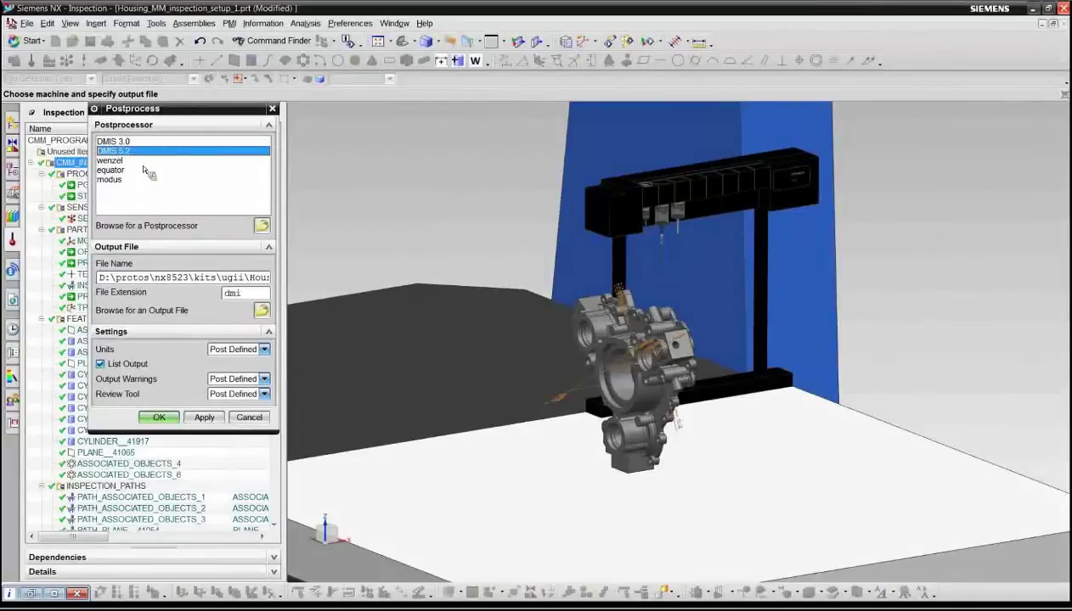
click(127, 142)
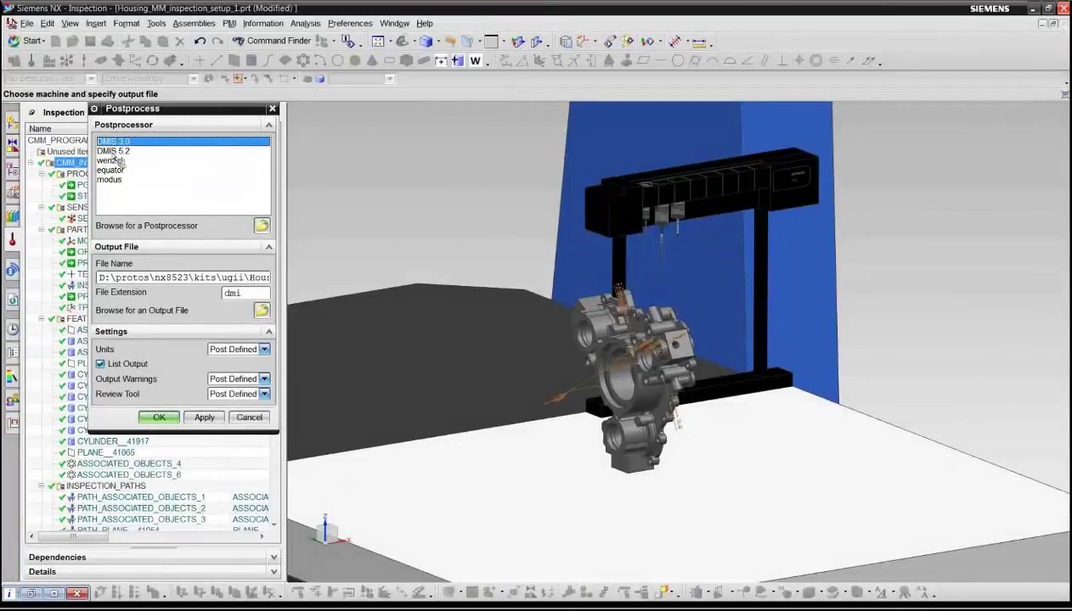
click(114, 153)
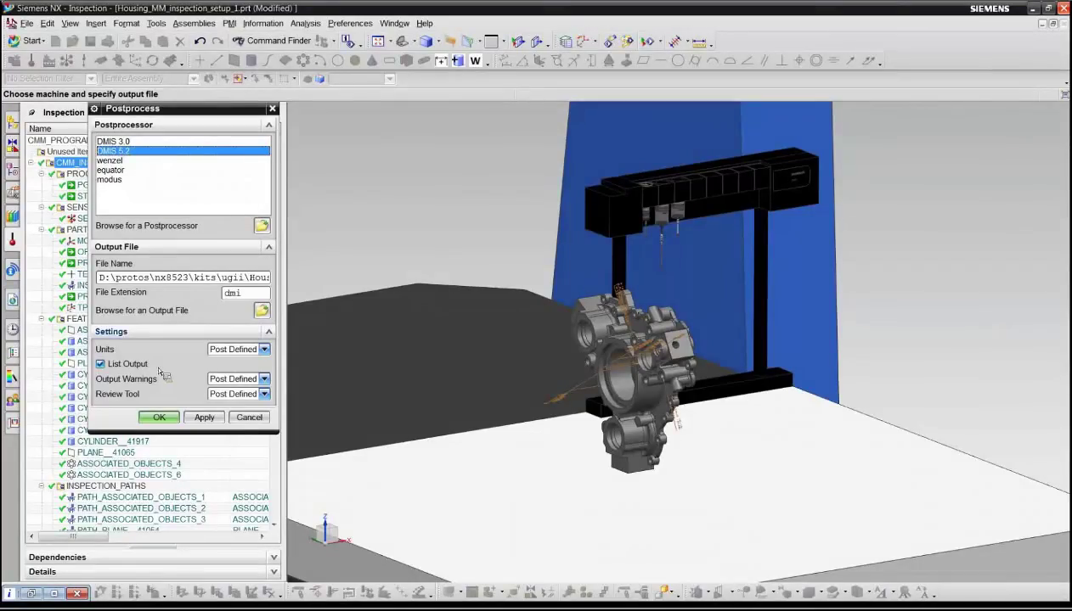
click(166, 423)
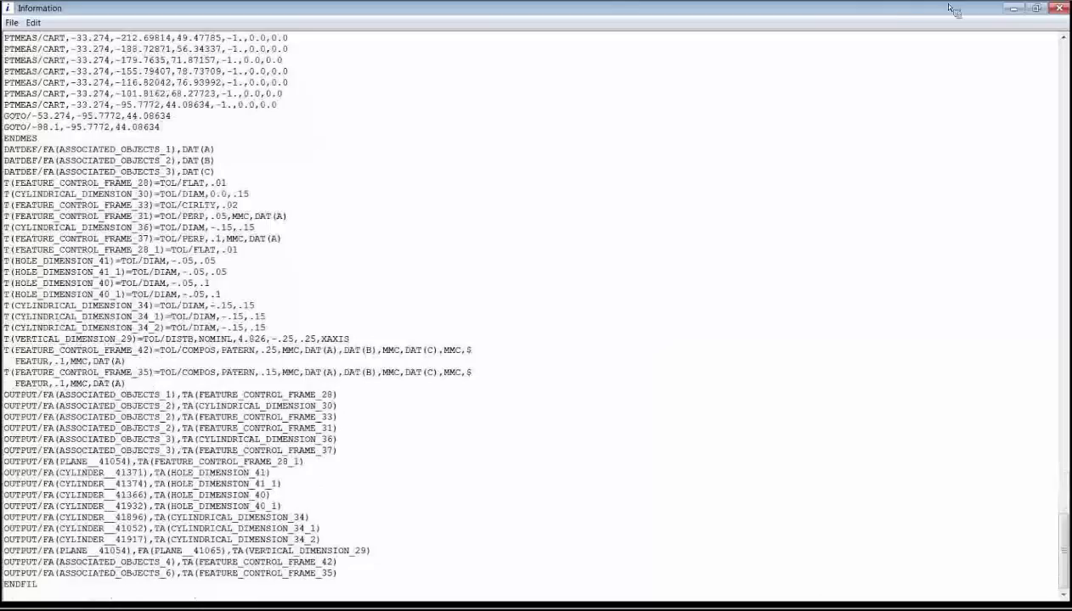
Step: Close the DMIS listing window to return to the inspection setup
click(1058, 10)
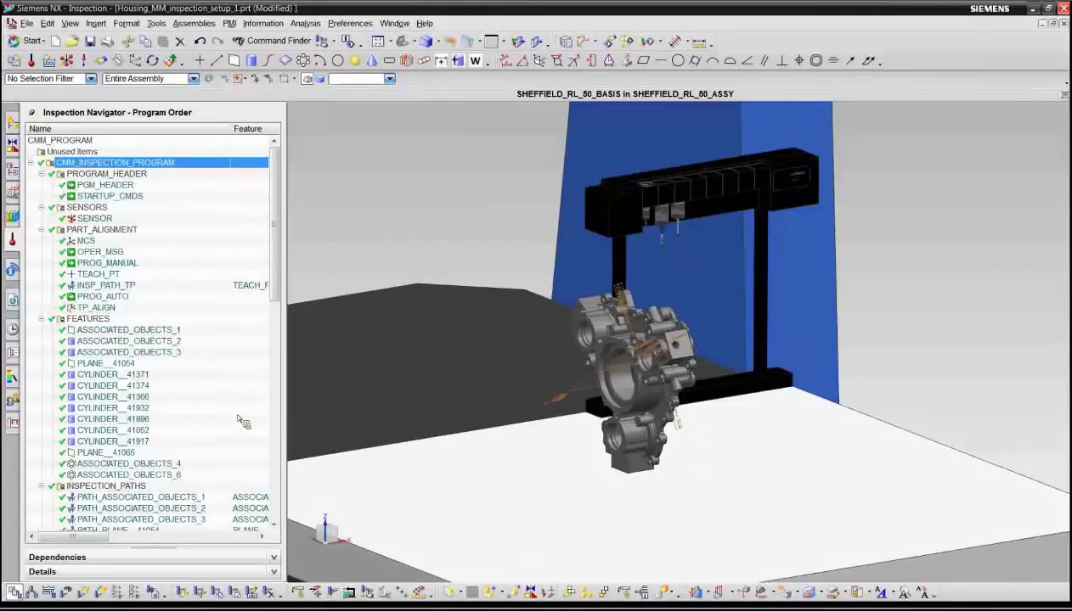
Step: Reopen HP_buffer_disk.prt from the recent-parts history and orbit it to a frontal view
click(14, 331)
click(73, 273)
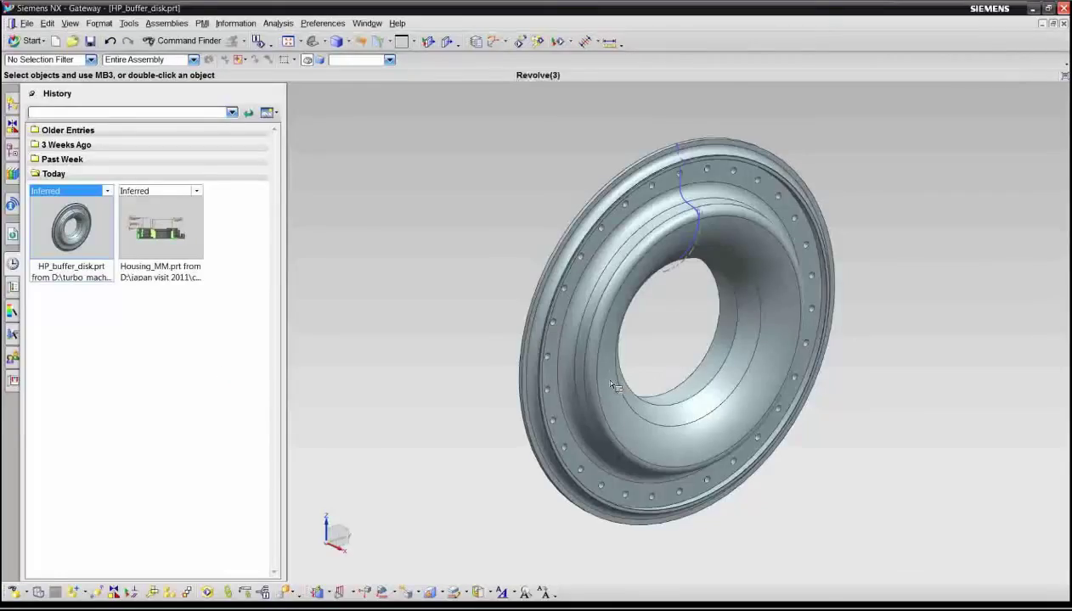
middle_drag(610, 385, 586, 356)
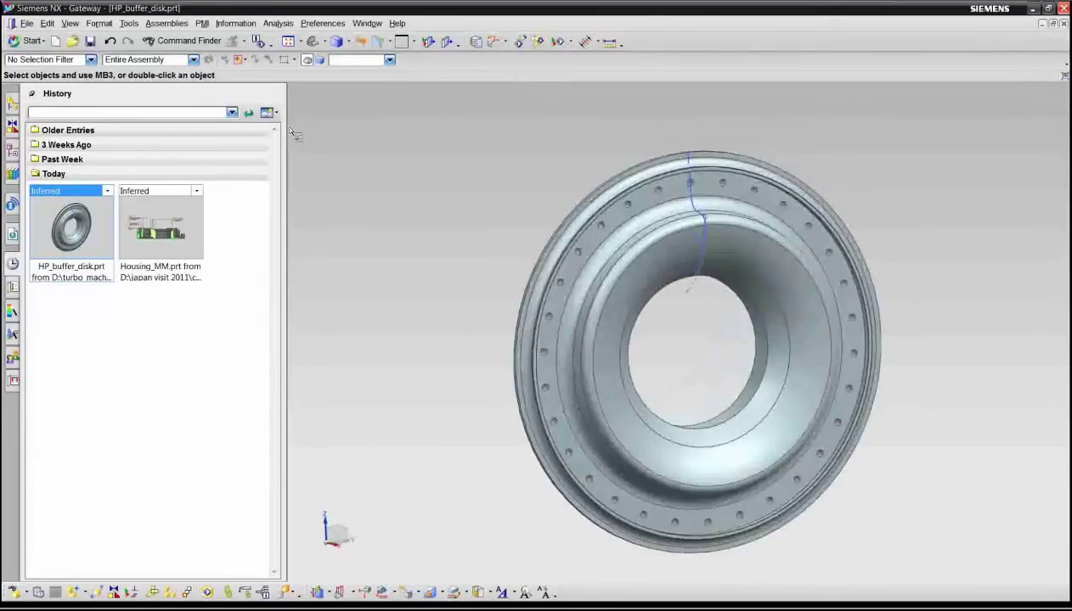
Step: Create HP_buffer_disk_inspection_setup_1 from the millimetre MBG Sheffield template, keeping millimetres, and fit the view
click(56, 41)
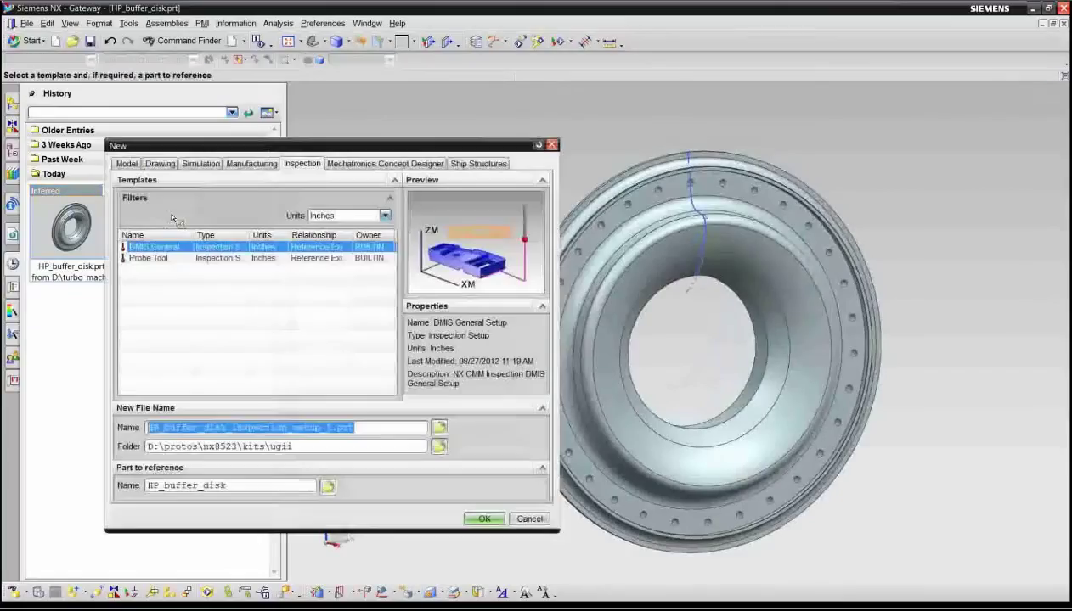
click(385, 216)
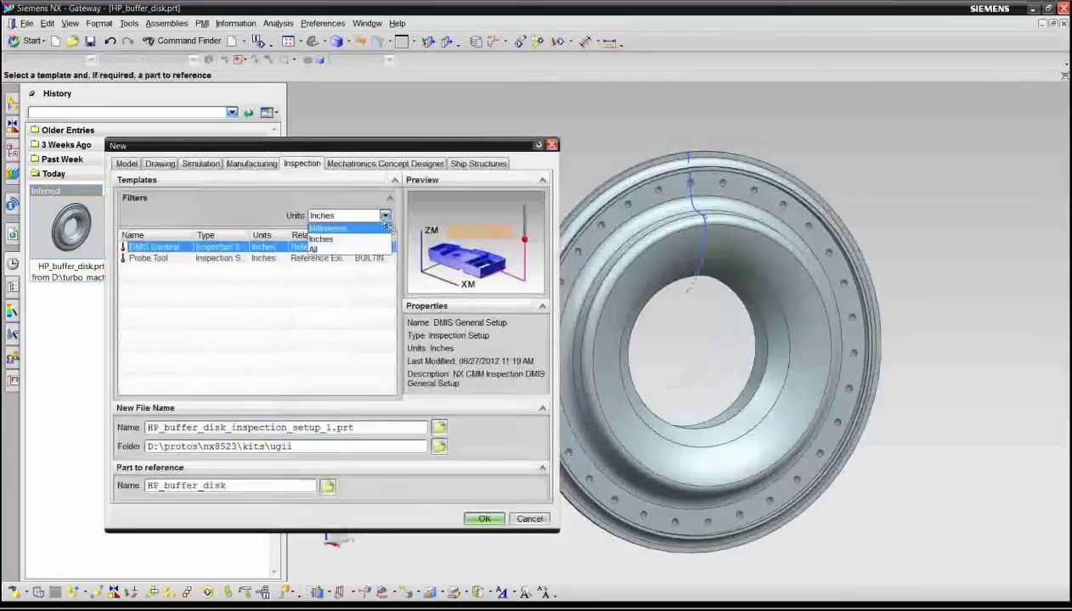
click(375, 230)
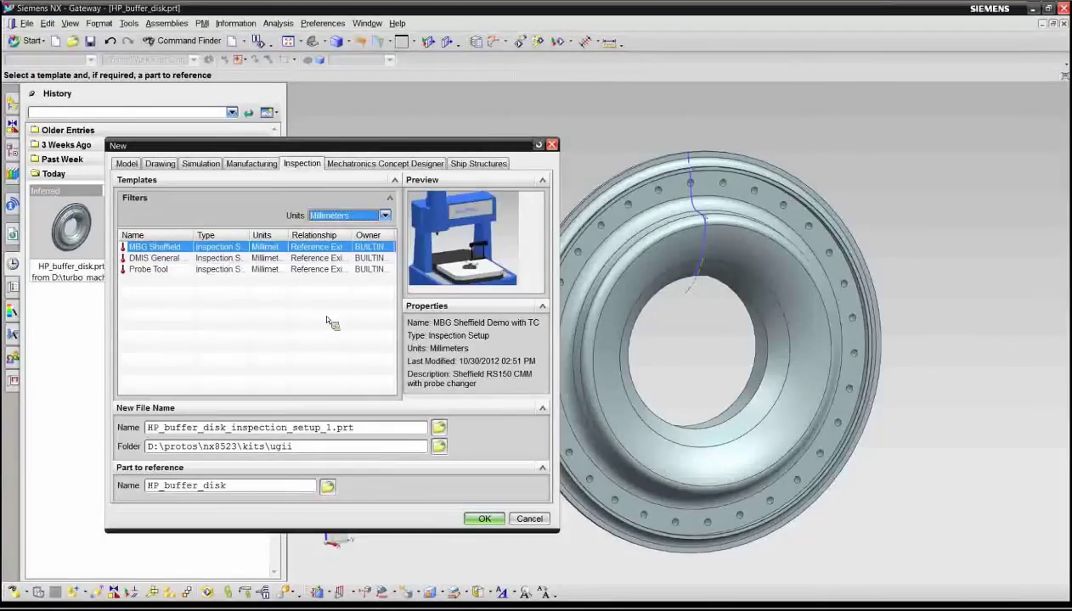
click(484, 519)
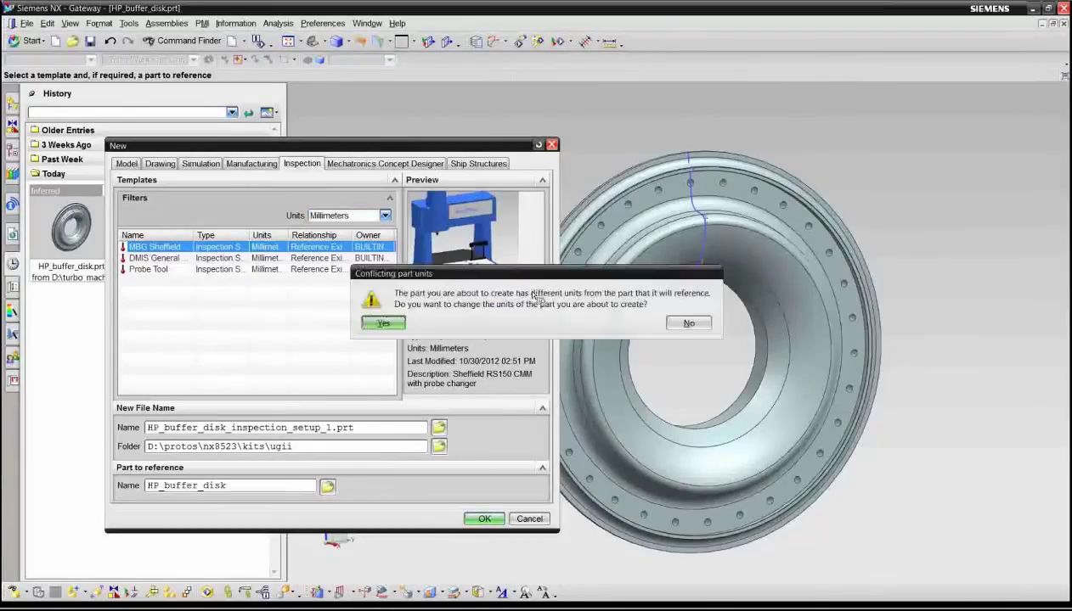
click(689, 328)
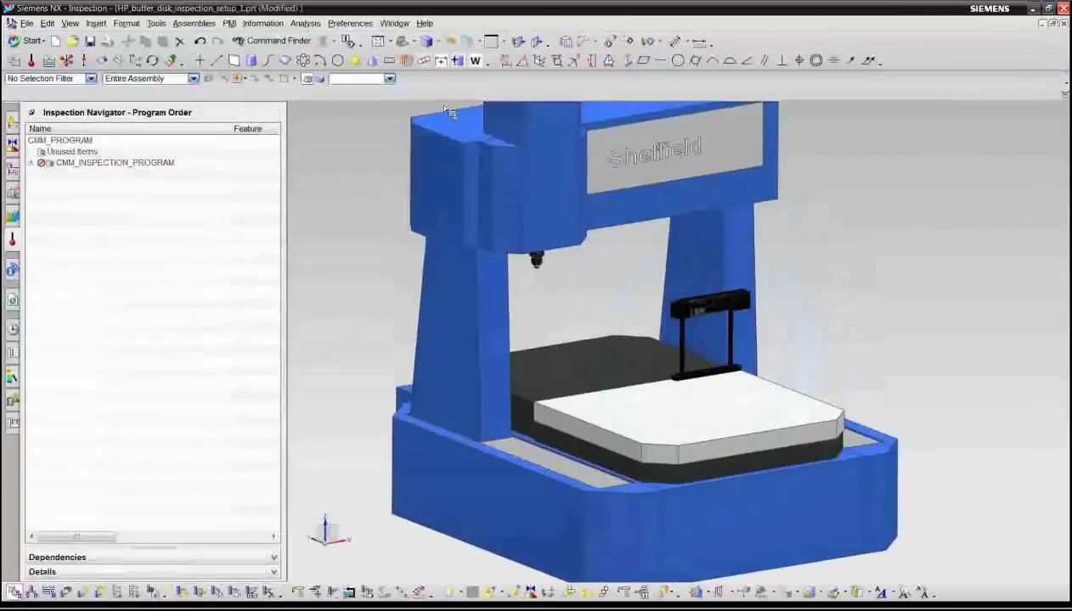
click(402, 41)
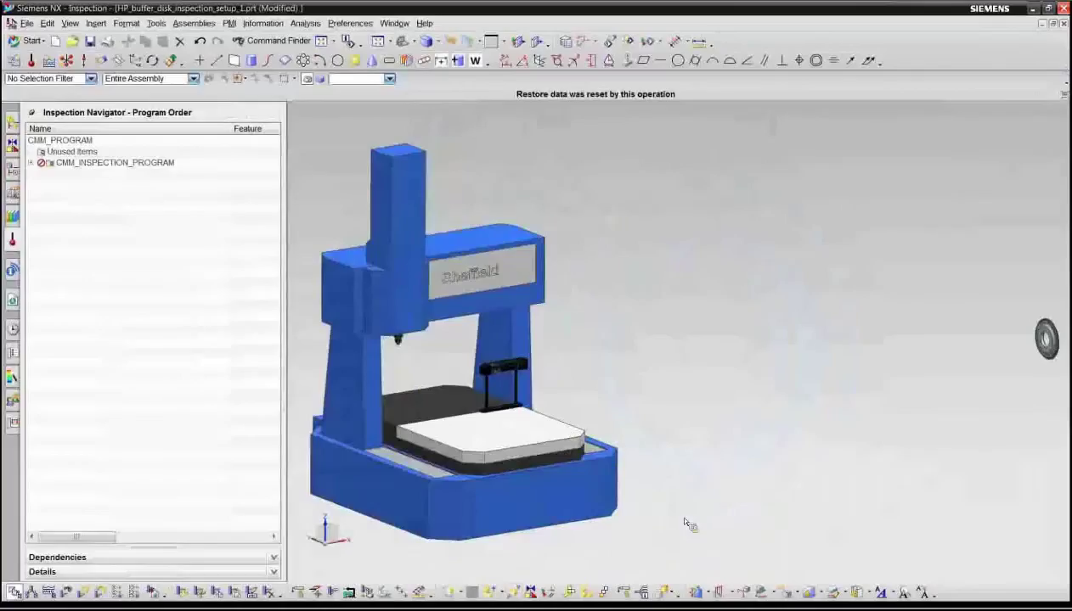
Step: Move the buffer disk component flat onto the Sheffield CMM table with Move Component (Ctrl+T)
key(ctrl+t)
click(1053, 338)
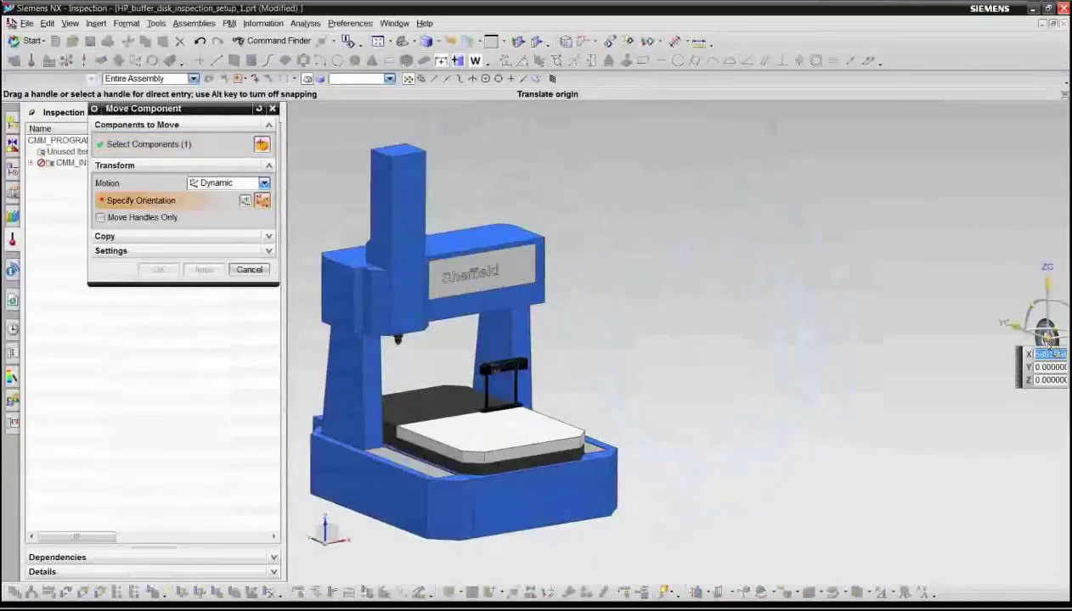
drag(972, 353, 511, 435)
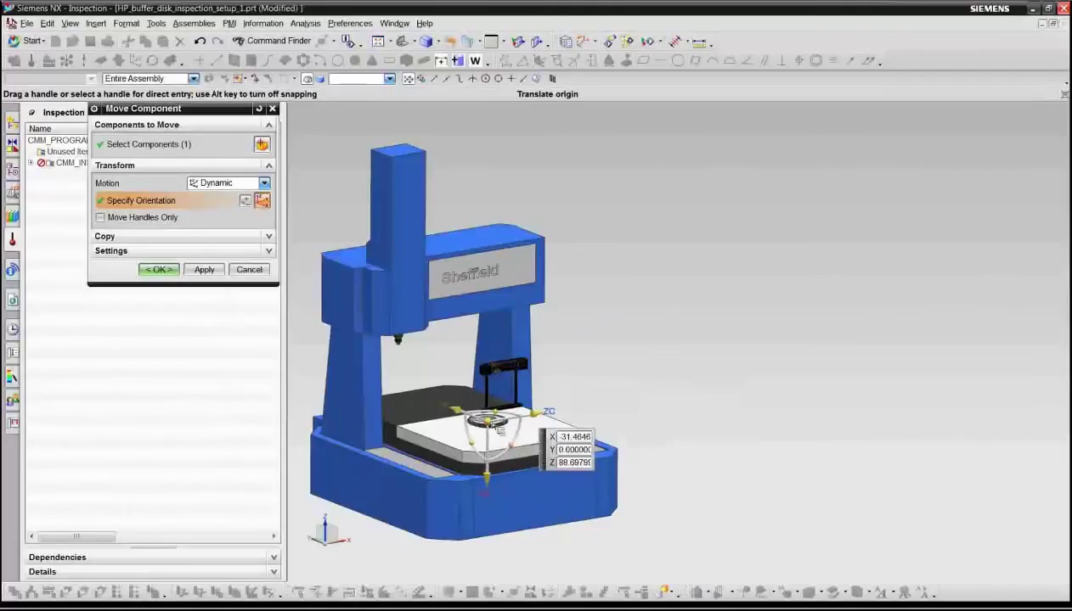
click(158, 270)
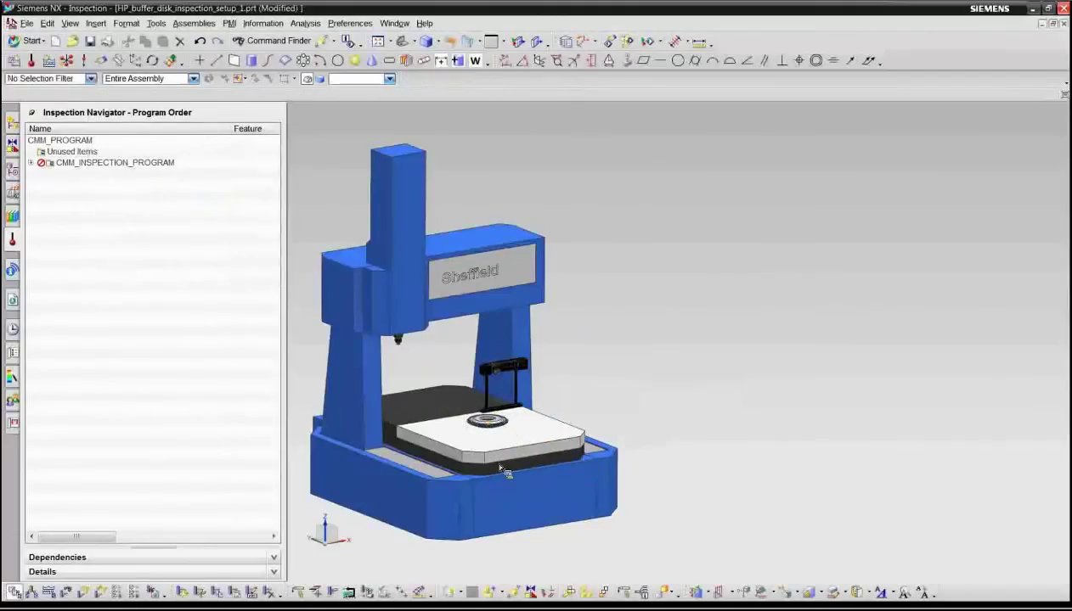
Step: Expand CMM_INSPECTION_PROGRAM and PART_ALIGNMENT, then pan and zoom to centre the disk
scroll(496, 463, up, 5)
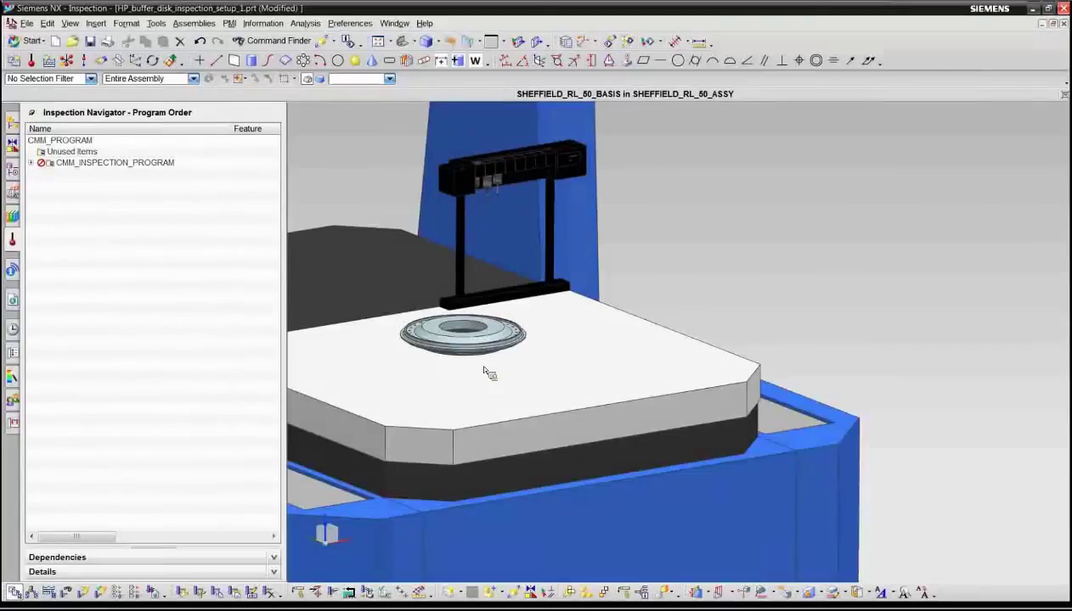
click(31, 162)
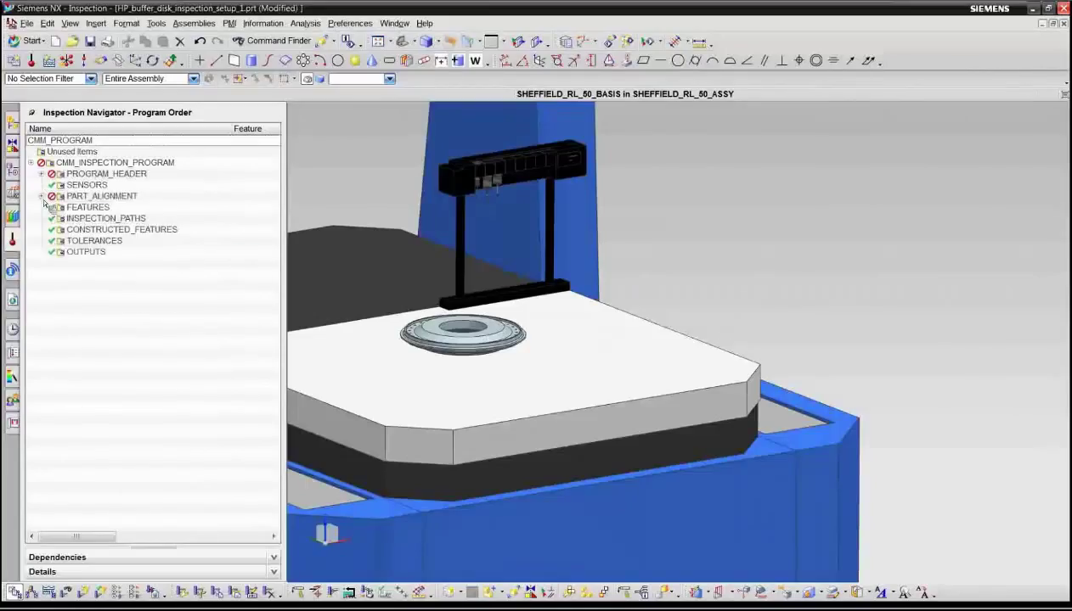
click(41, 196)
drag(56, 243, 158, 323)
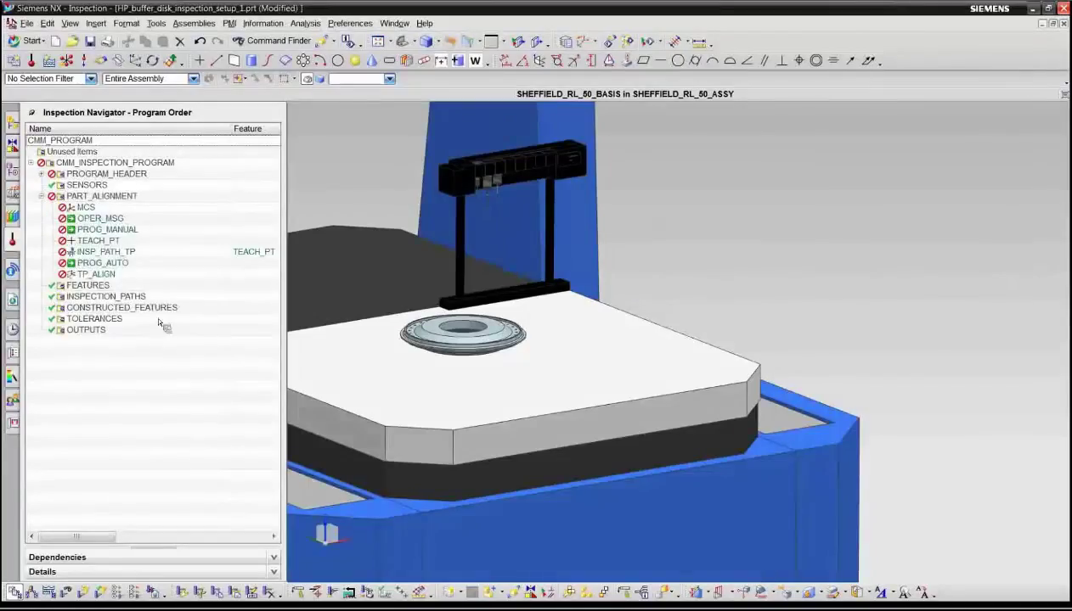
shift+middle_drag(437, 387, 560, 324)
scroll(599, 388, up, 2)
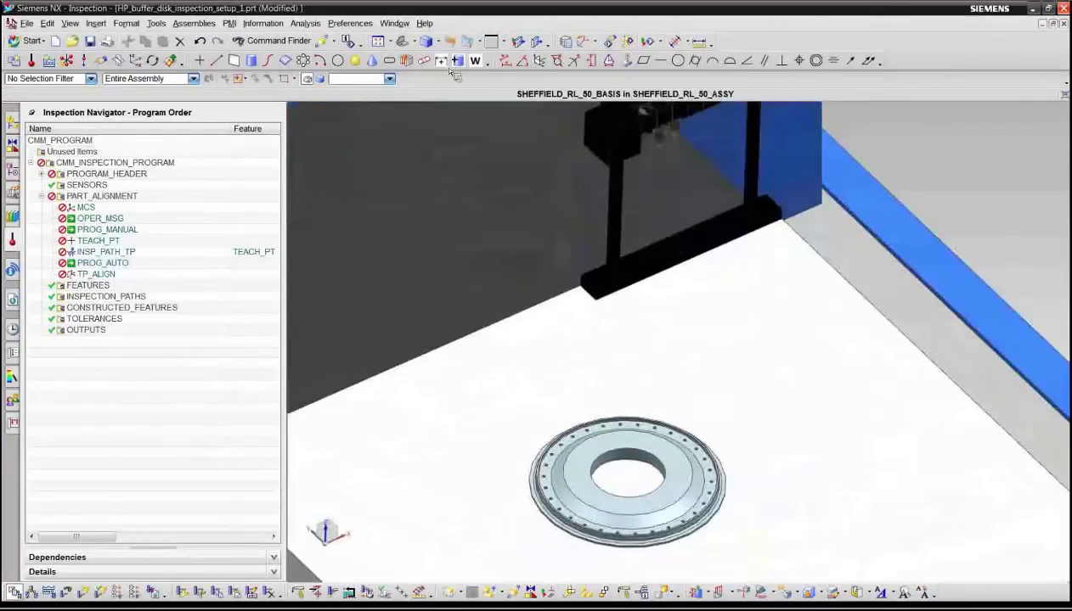
Step: In Hole Blaster, select all matching flange holes using the All Matching selection intent
click(458, 61)
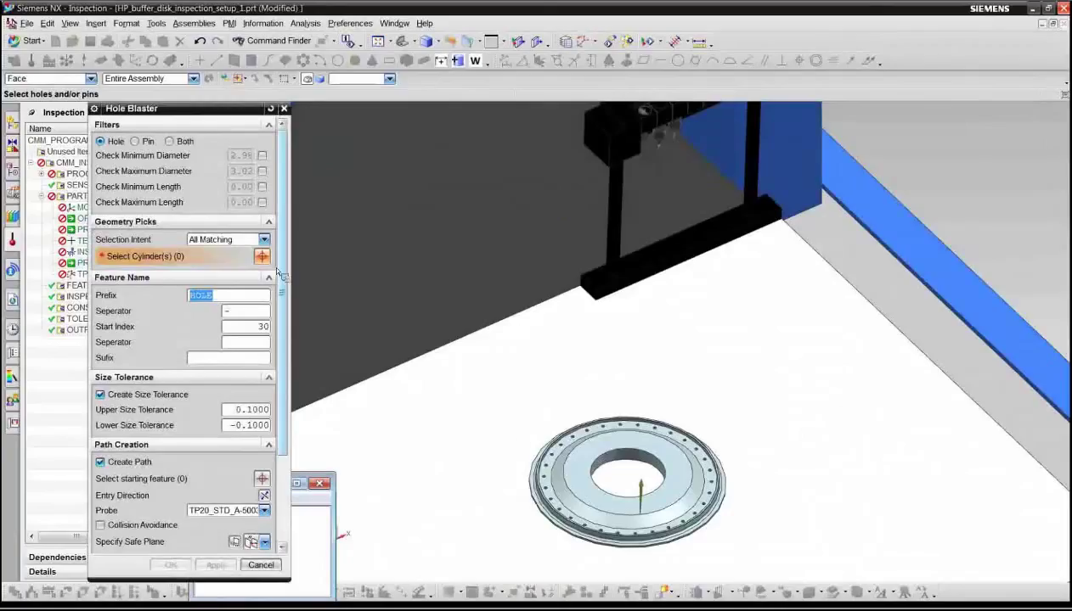
click(264, 242)
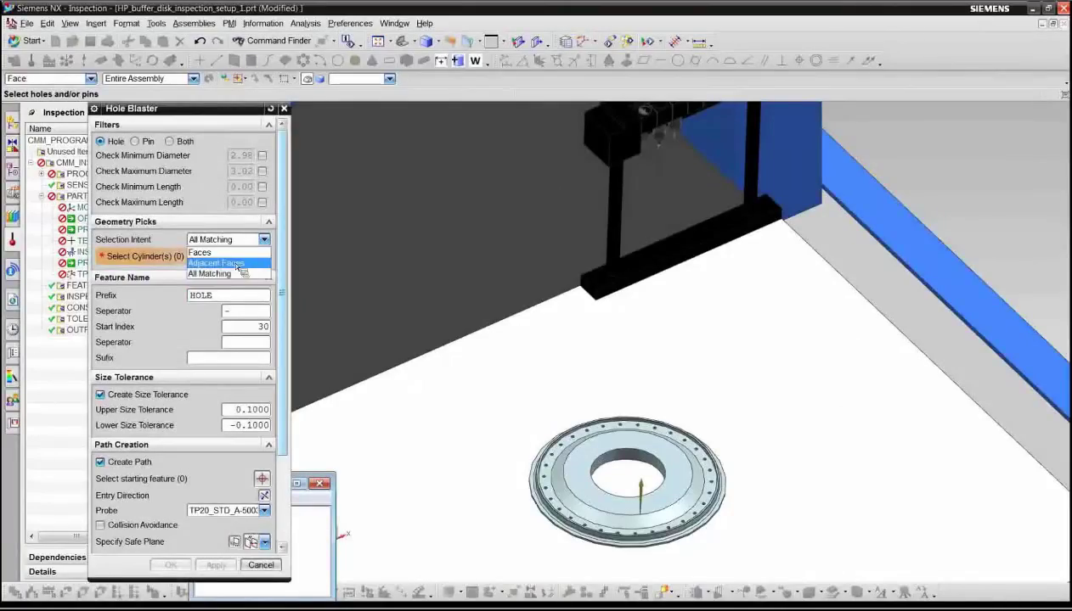
click(240, 265)
scroll(594, 451, up, 3)
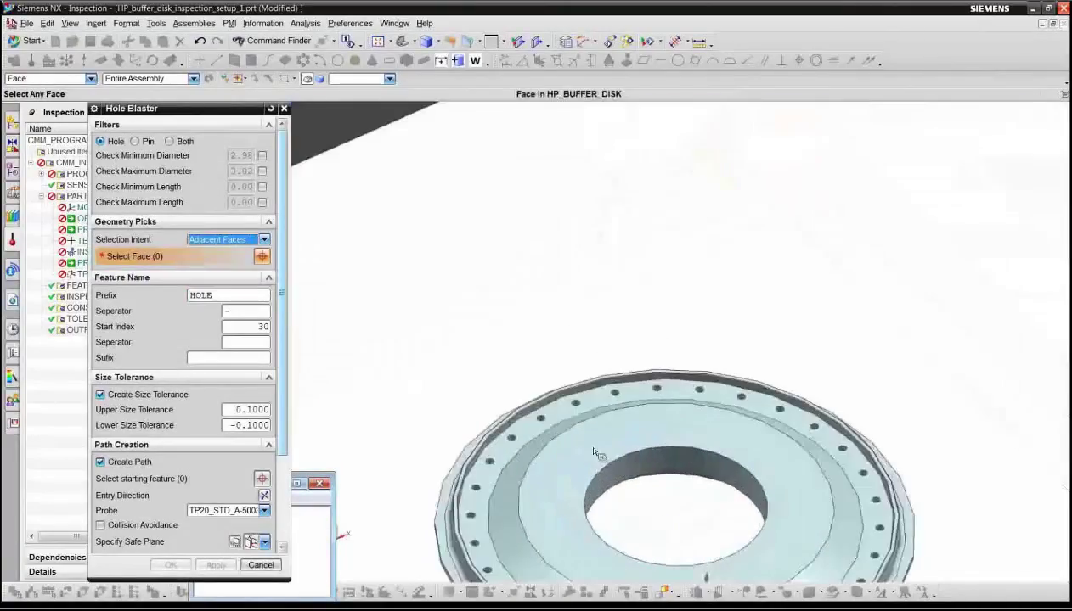
click(535, 434)
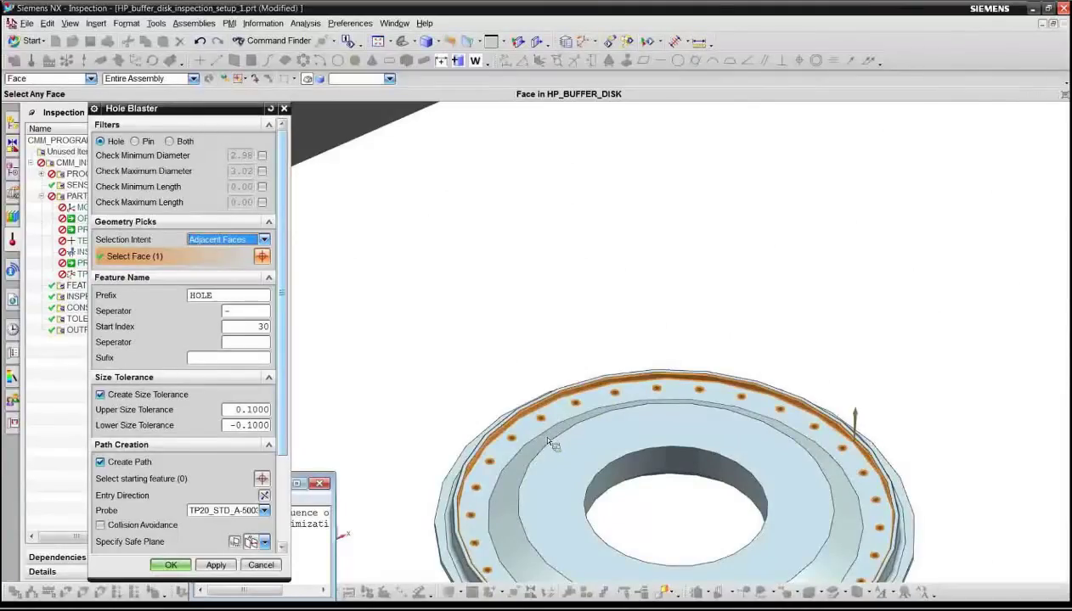
click(264, 241)
click(244, 270)
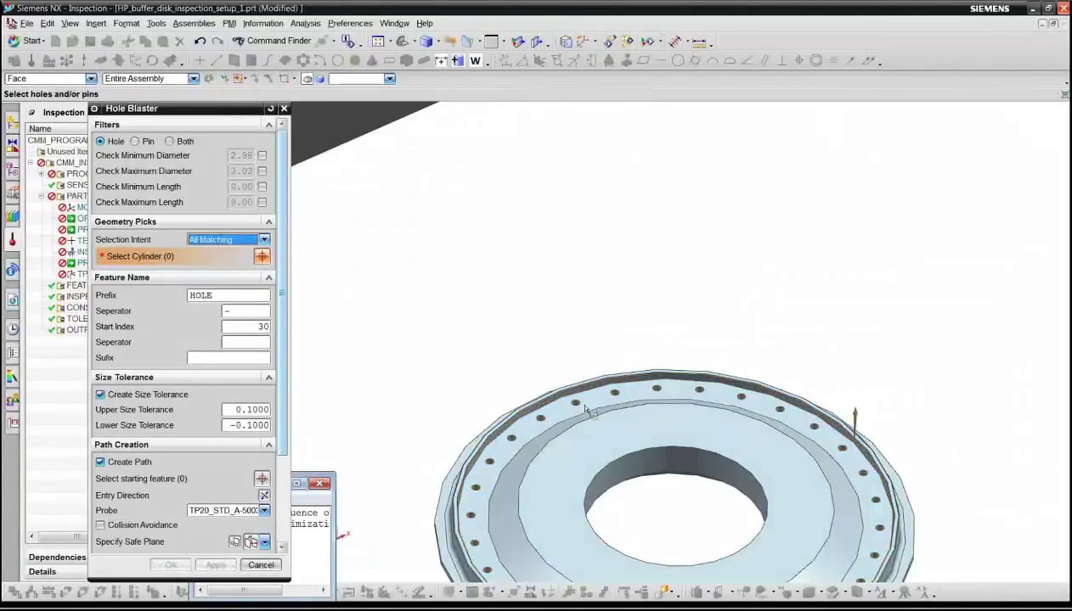
scroll(592, 405, up, 2)
click(539, 425)
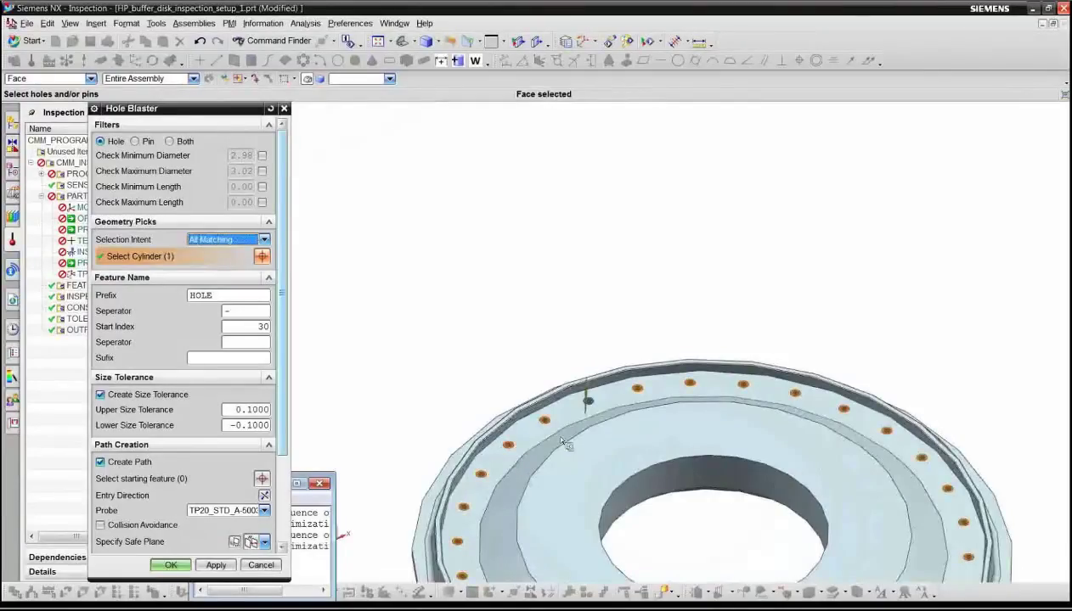
shift+middle_drag(560, 441, 540, 305)
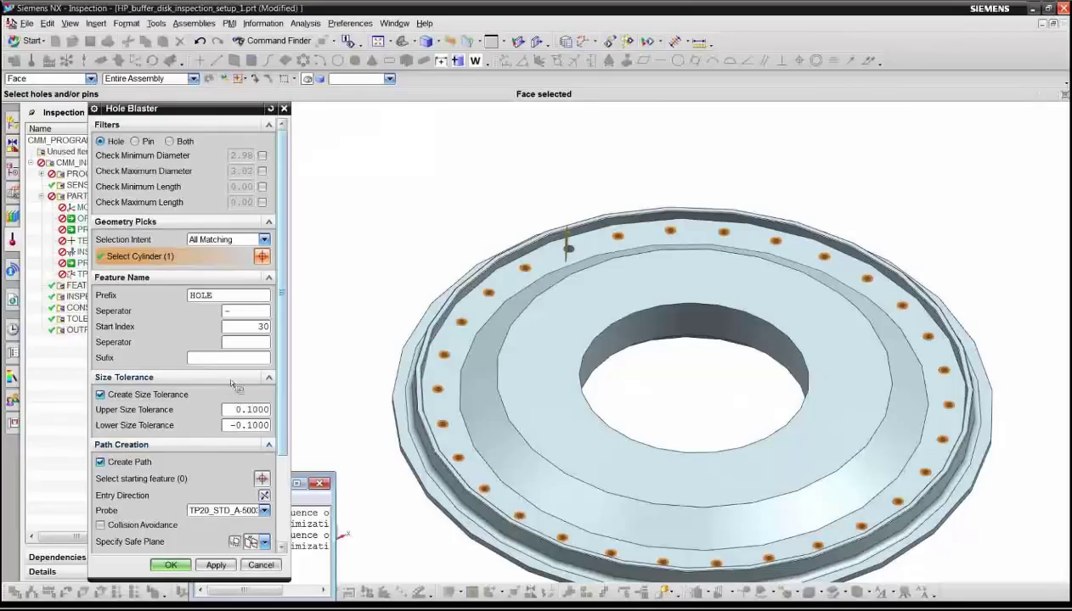
Step: Reverse the probe entry direction, set start index 1, and generate the 30 hole features
click(264, 498)
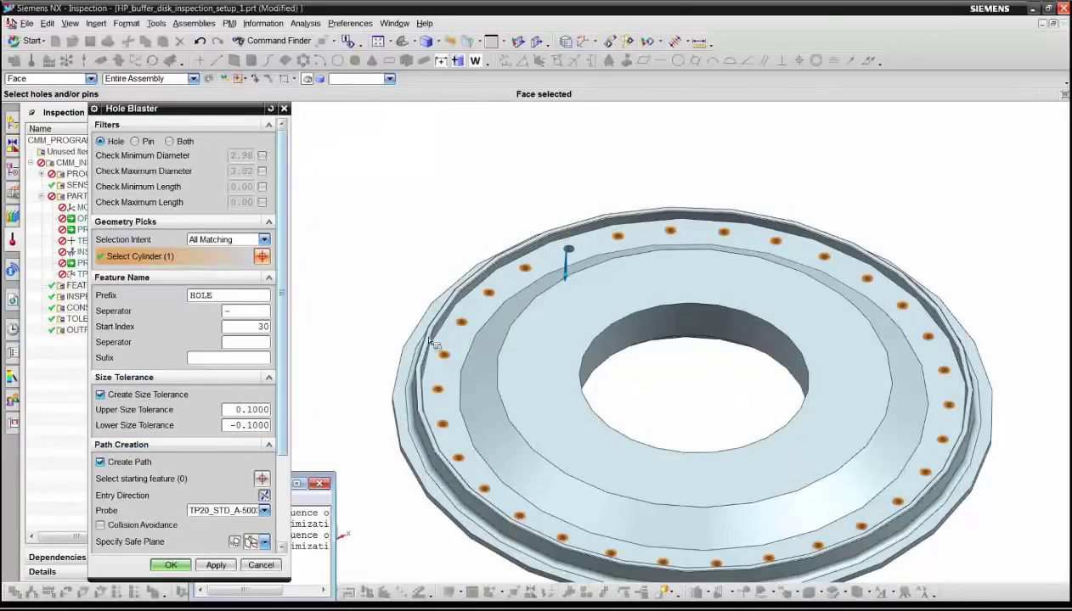
double_click(265, 327)
text(1)
key(Tab)
scroll(280, 446, down, 2)
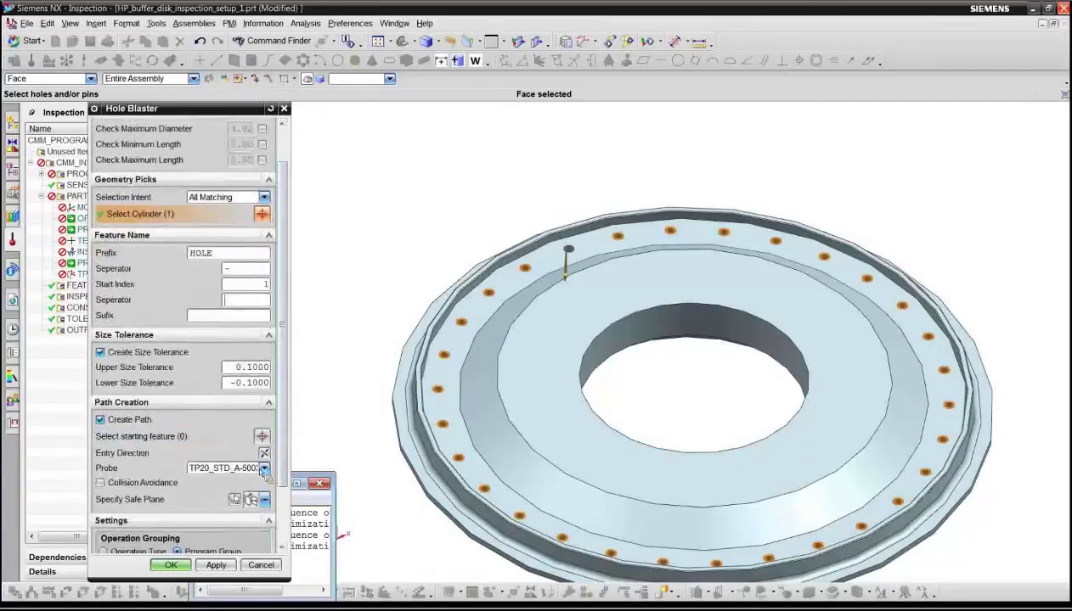
scroll(284, 490, down, 2)
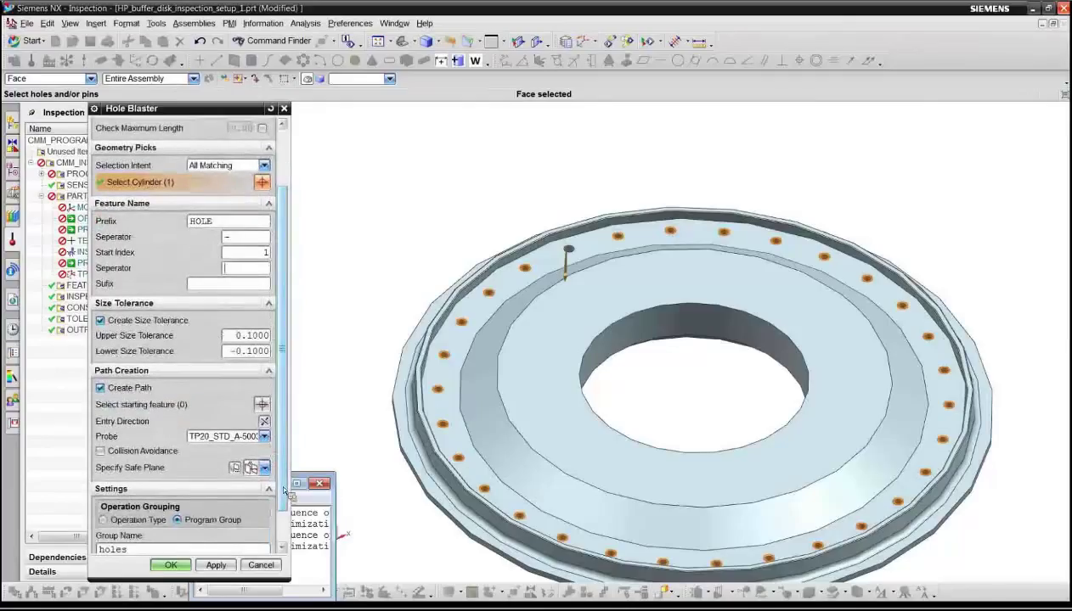
scroll(272, 518, down, 1)
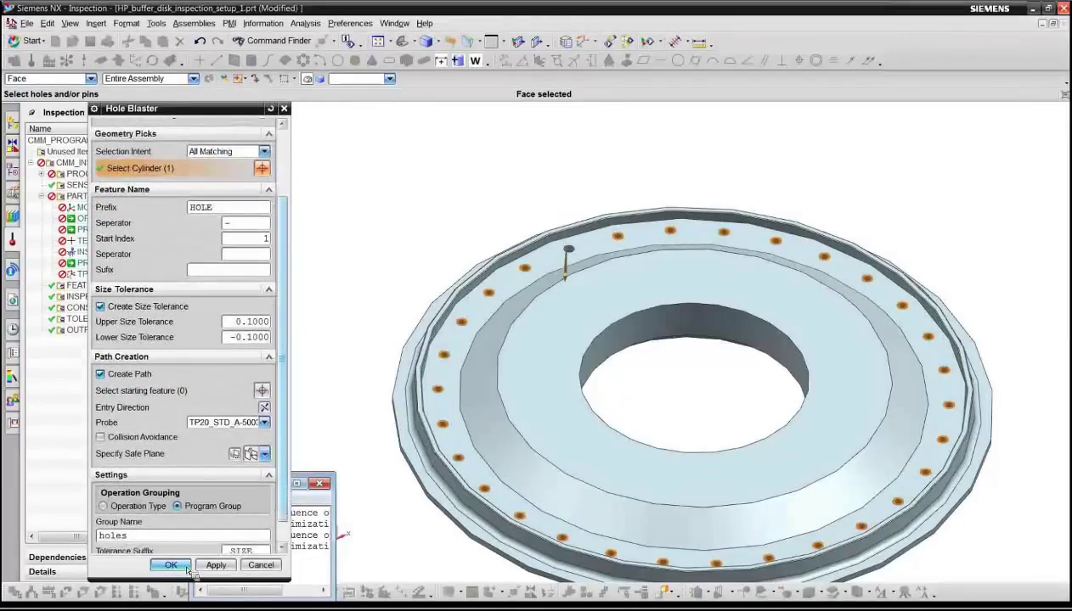
click(188, 569)
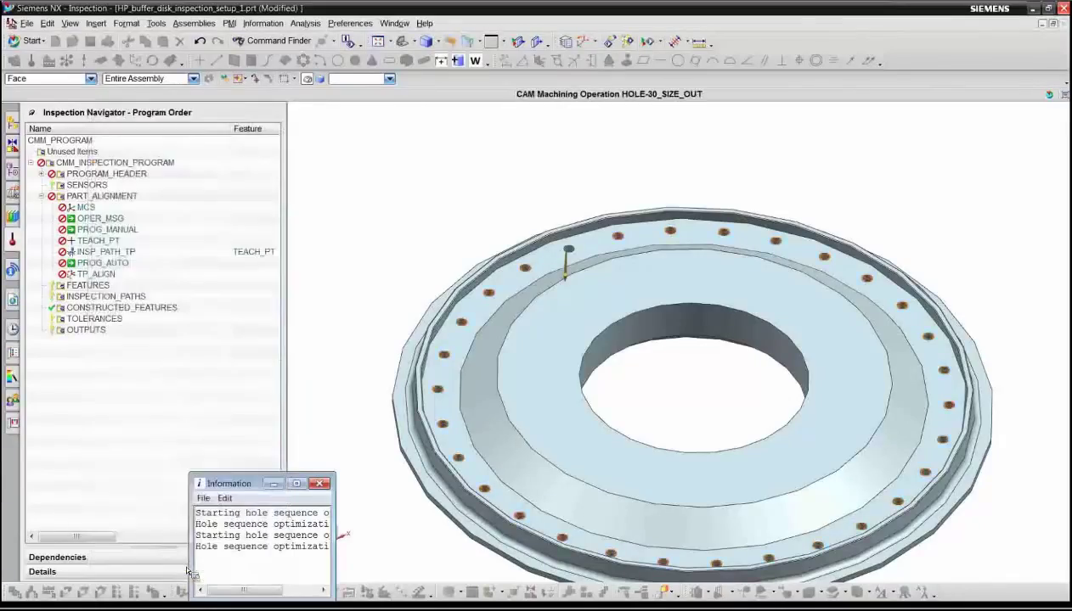
Step: Expand the HOLES group, dismiss the hole sequence info window, and select HOLE-1
click(41, 340)
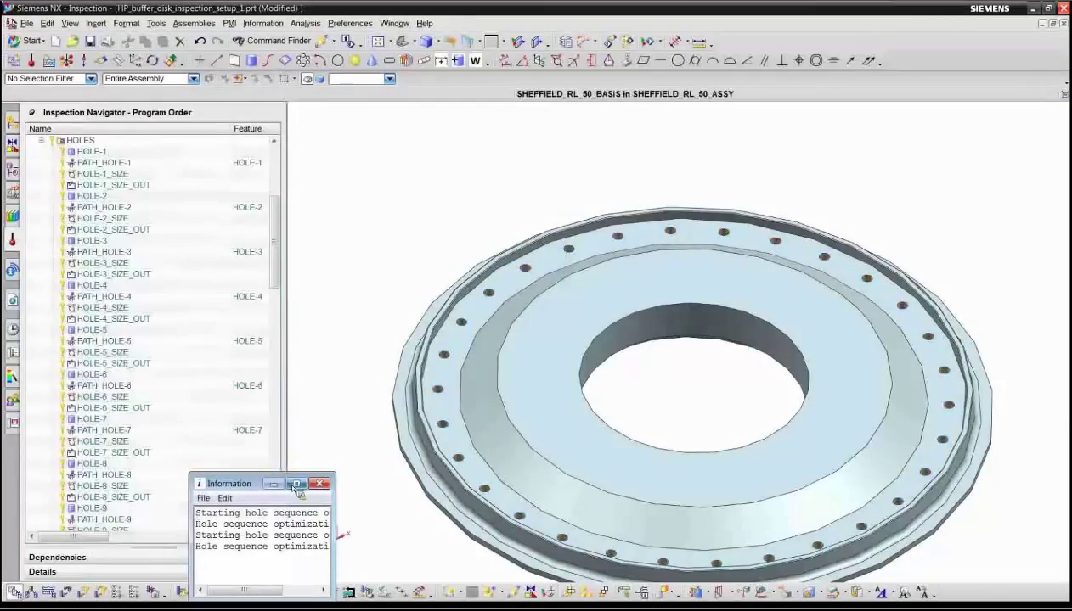
click(319, 483)
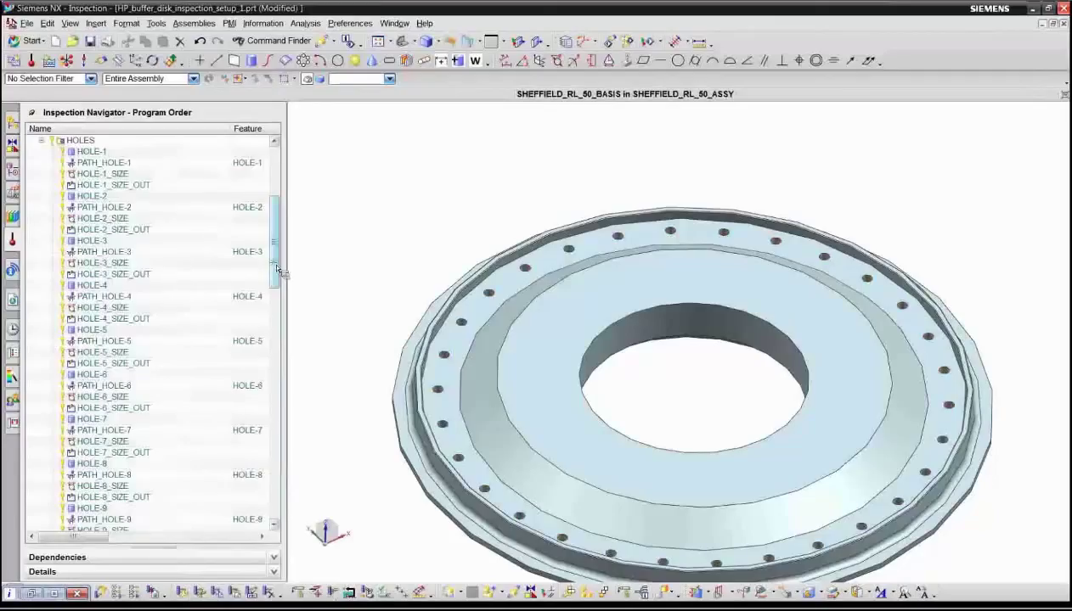
scroll(274, 285, up, 2)
click(101, 220)
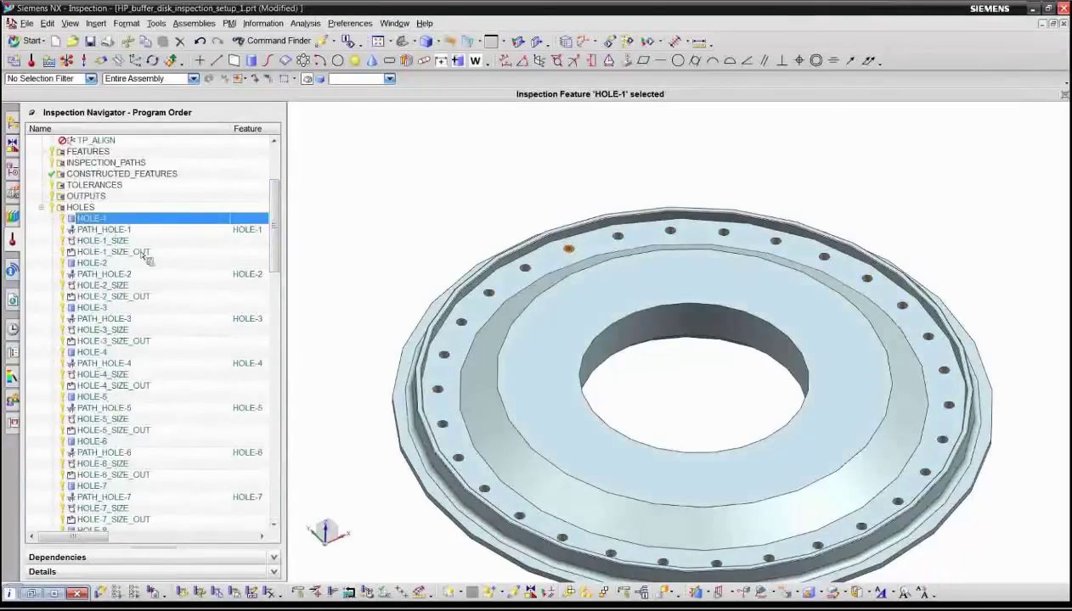
Step: Select all 30 hole items to display their probe paths, then collapse the HOLES group
scroll(136, 317, down, 6)
scroll(136, 317, down, 20)
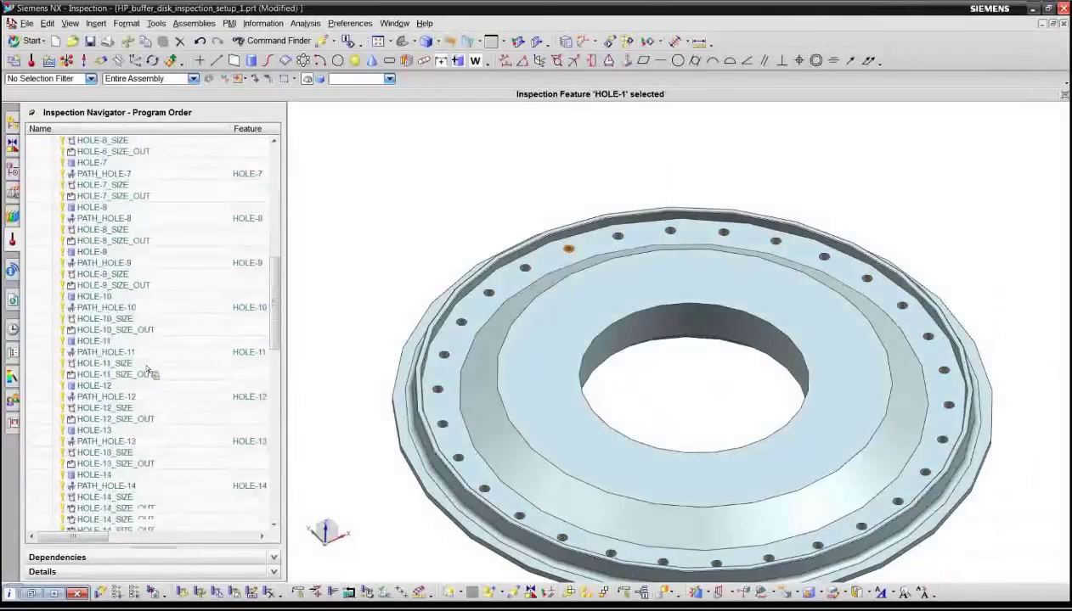
scroll(167, 434, down, 5)
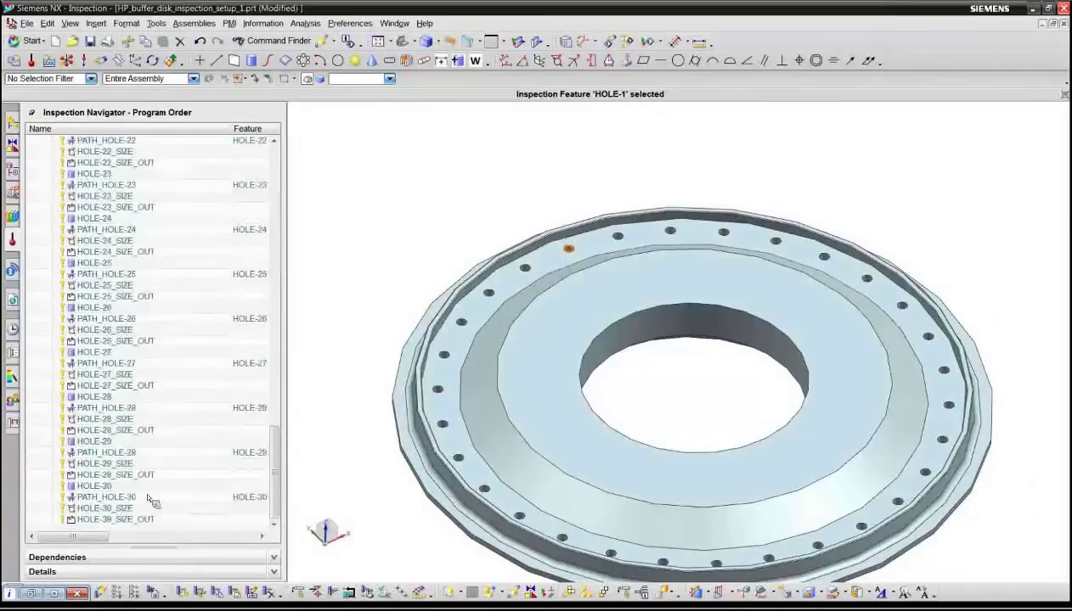
shift+click(113, 519)
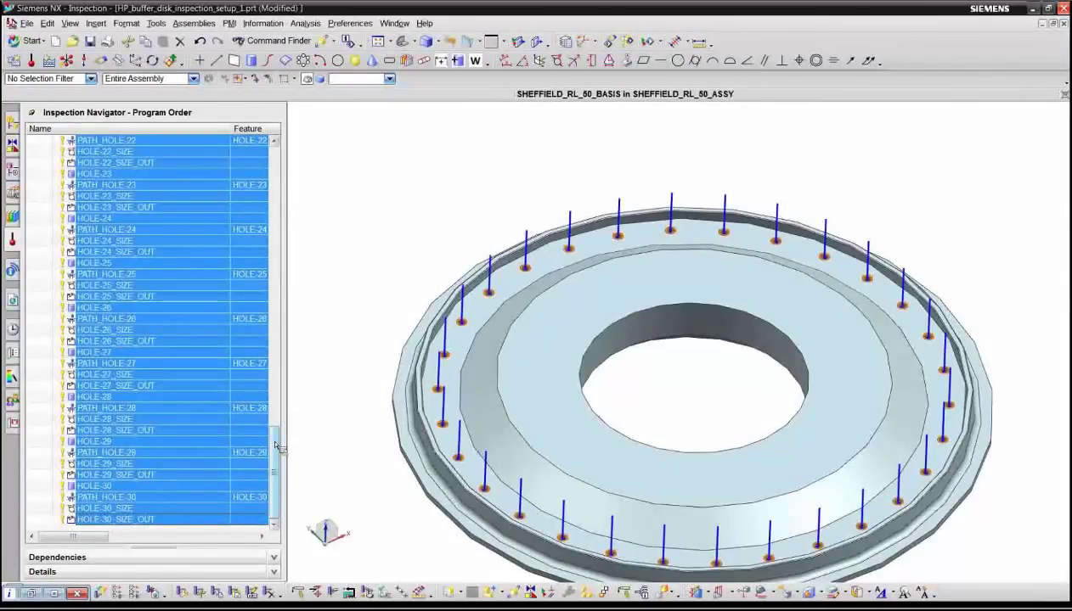
drag(276, 446, 282, 153)
click(49, 290)
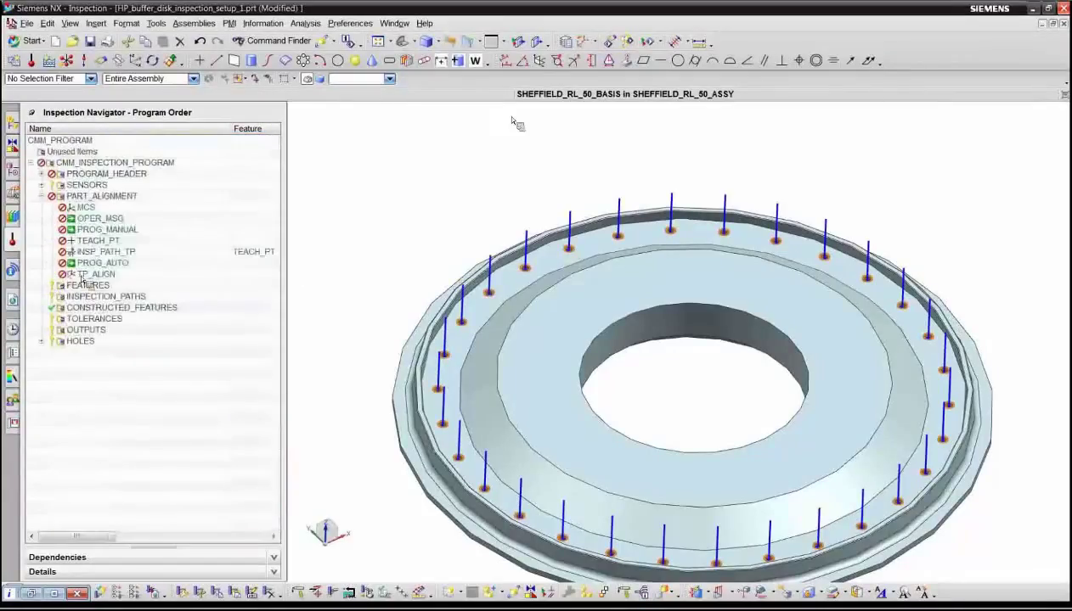
scroll(436, 350, up, 5)
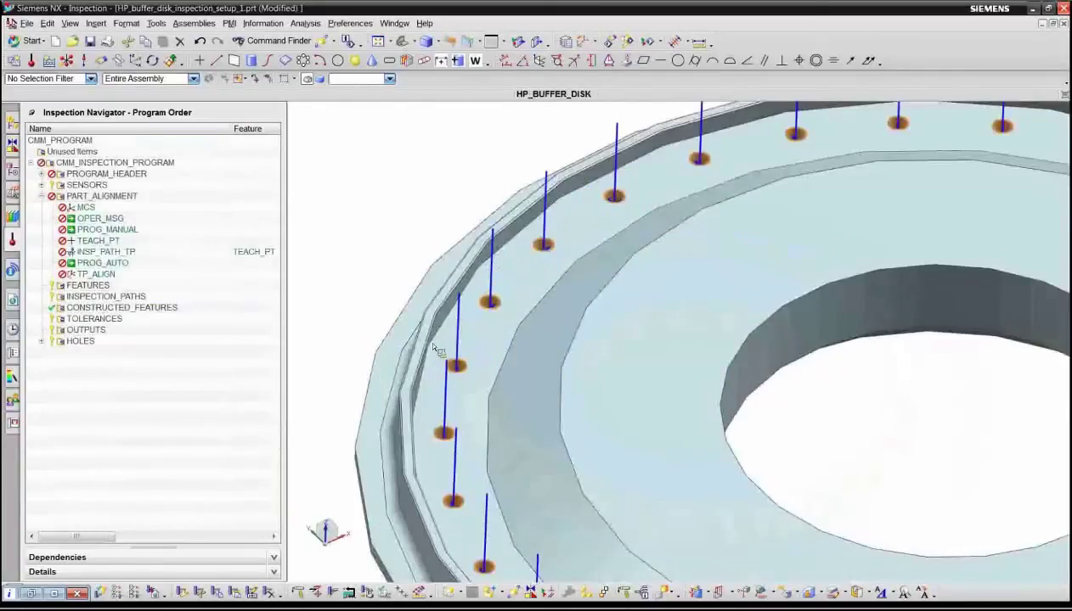
Step: Start a Thickness Measurement under INSPECTION_PATHS, picking the disk's two opposite faces as sides one and two
click(85, 299)
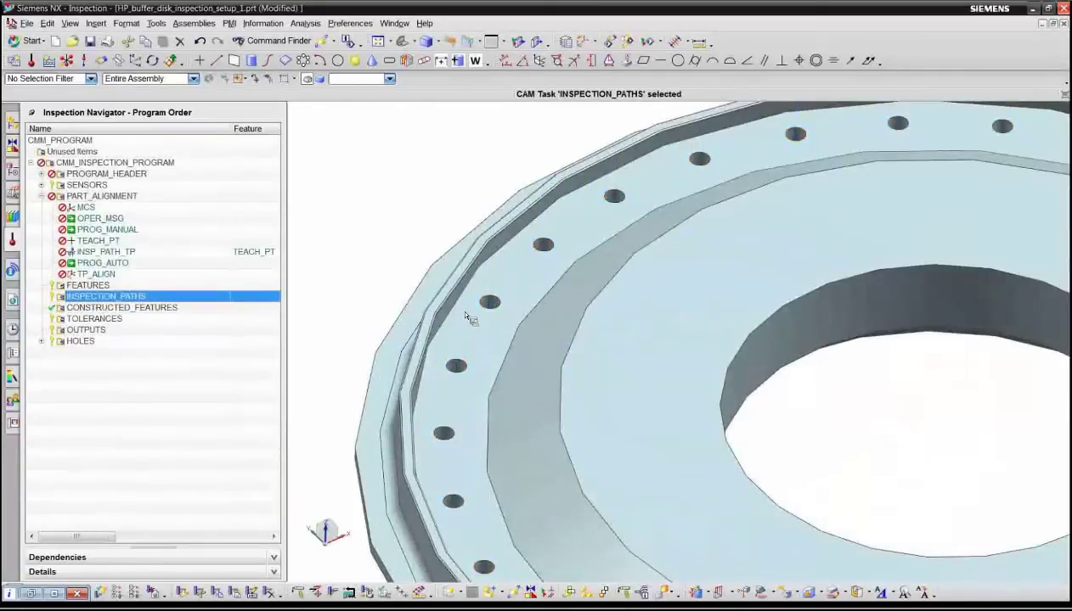
click(455, 61)
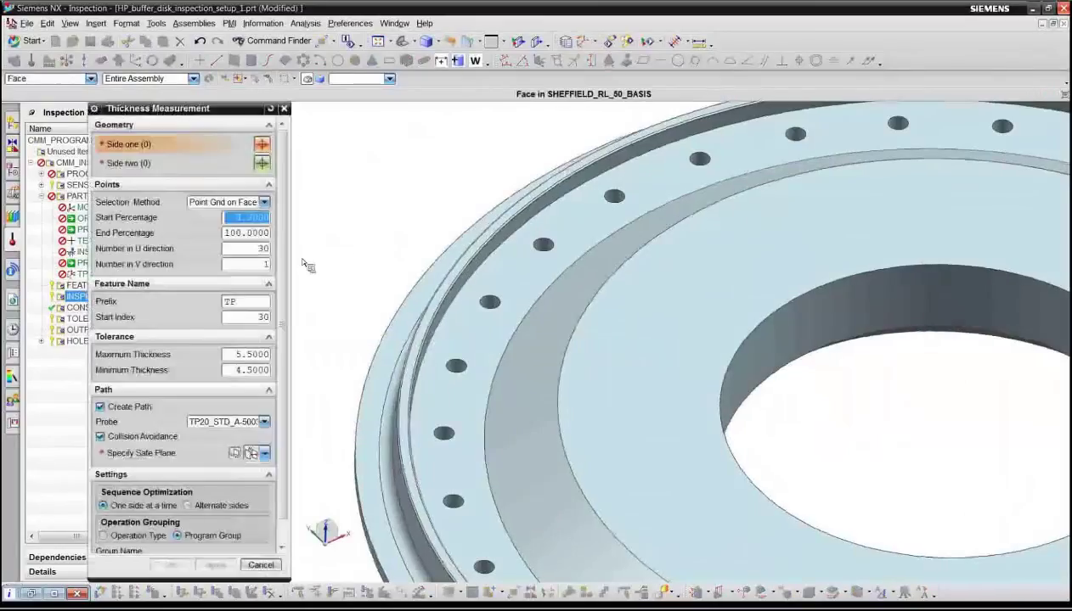
click(448, 309)
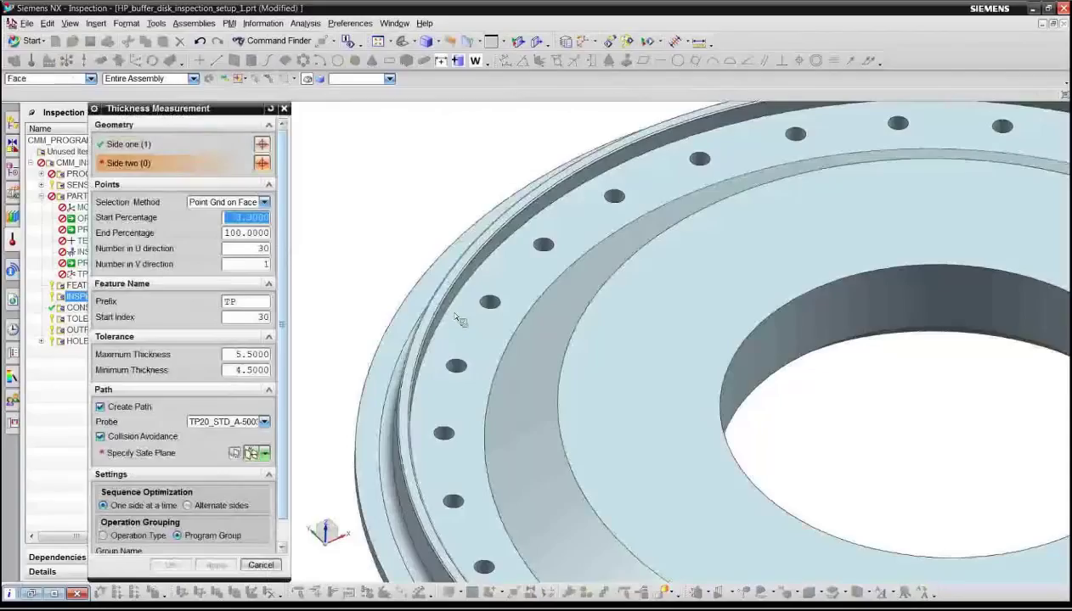
middle_drag(476, 342, 501, 360)
click(443, 367)
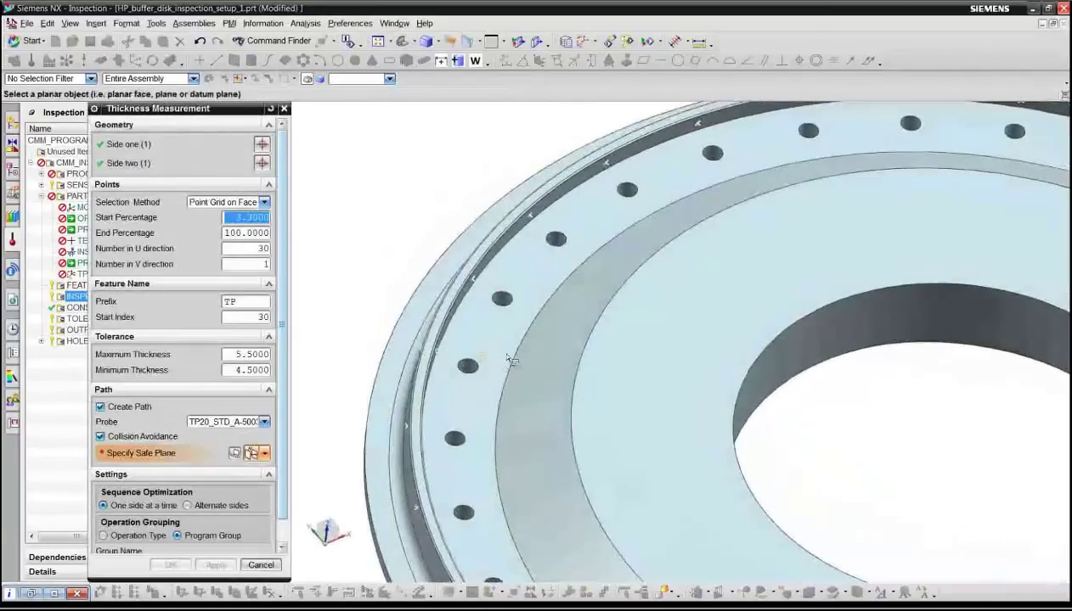
scroll(509, 358, down, 5)
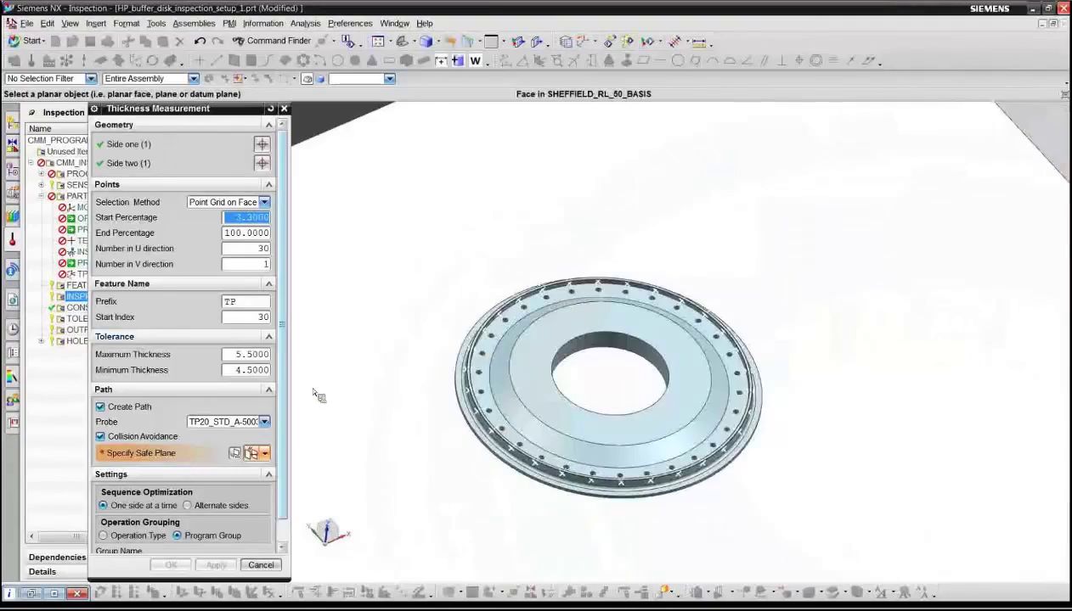
Step: Set the thickness point start index to 1 and pick the disk's flat face as safe plane
click(253, 316)
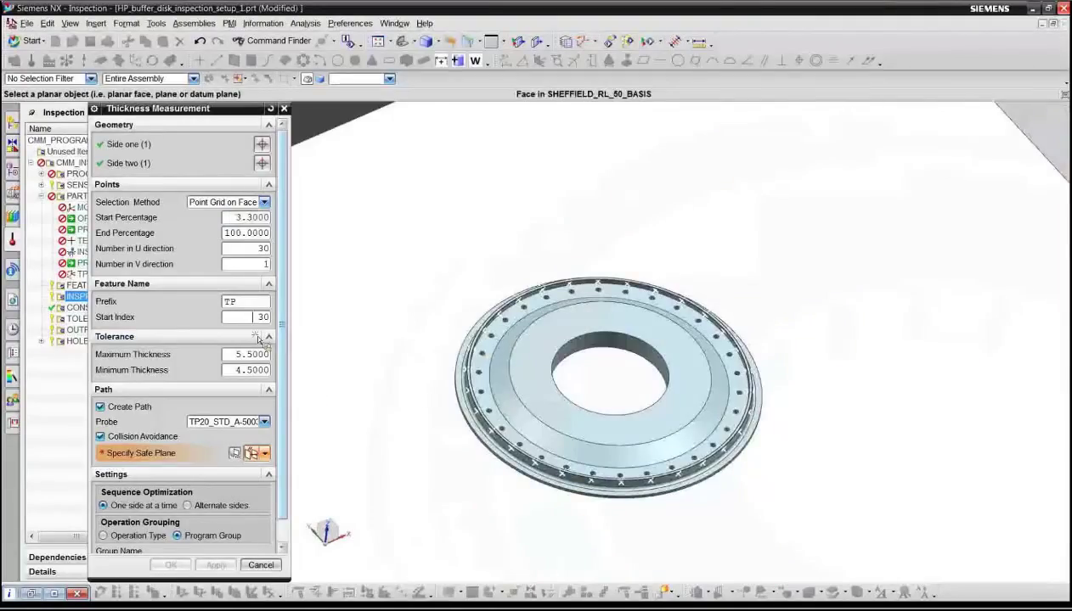
key(BackSpace)
key(BackSpace)
text(1)
key(Tab)
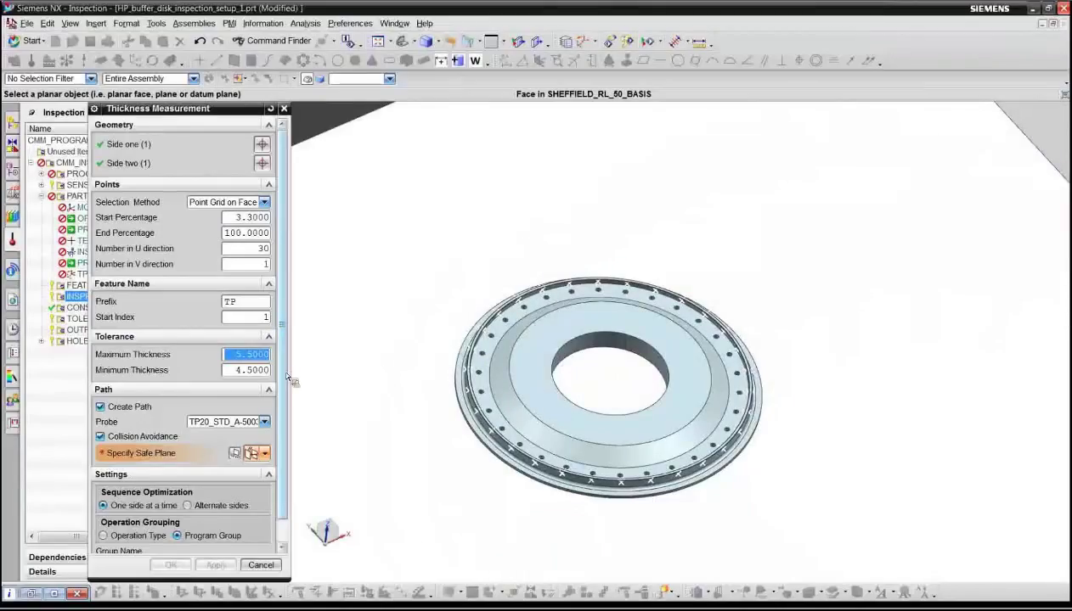
drag(286, 384, 283, 399)
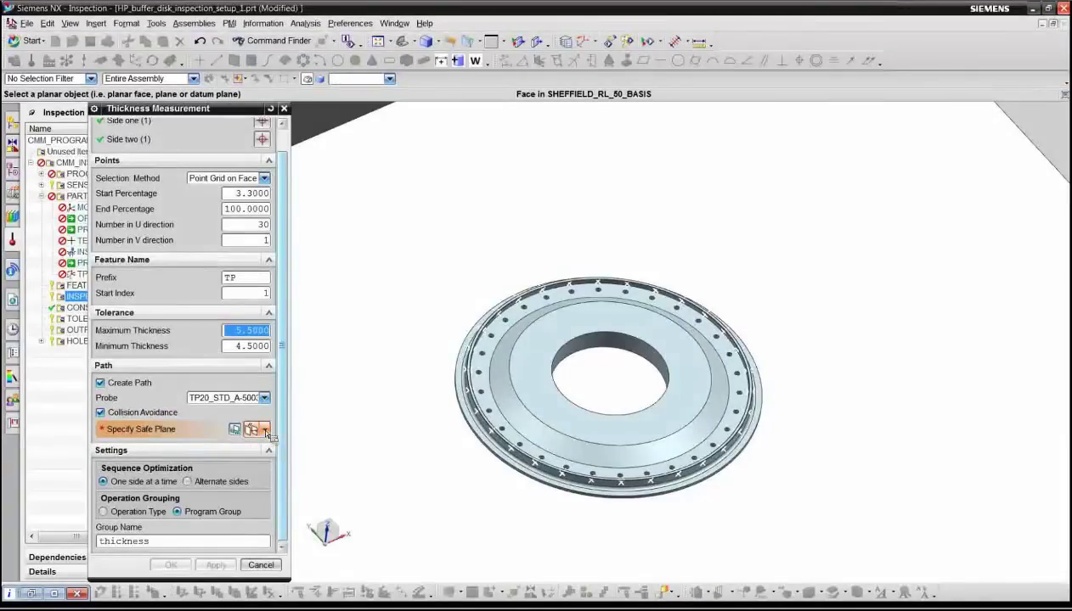
click(543, 394)
Step: Accept the Thickness Measurement to generate the 30 TP thickness points and their paths
scroll(512, 397, up, 2)
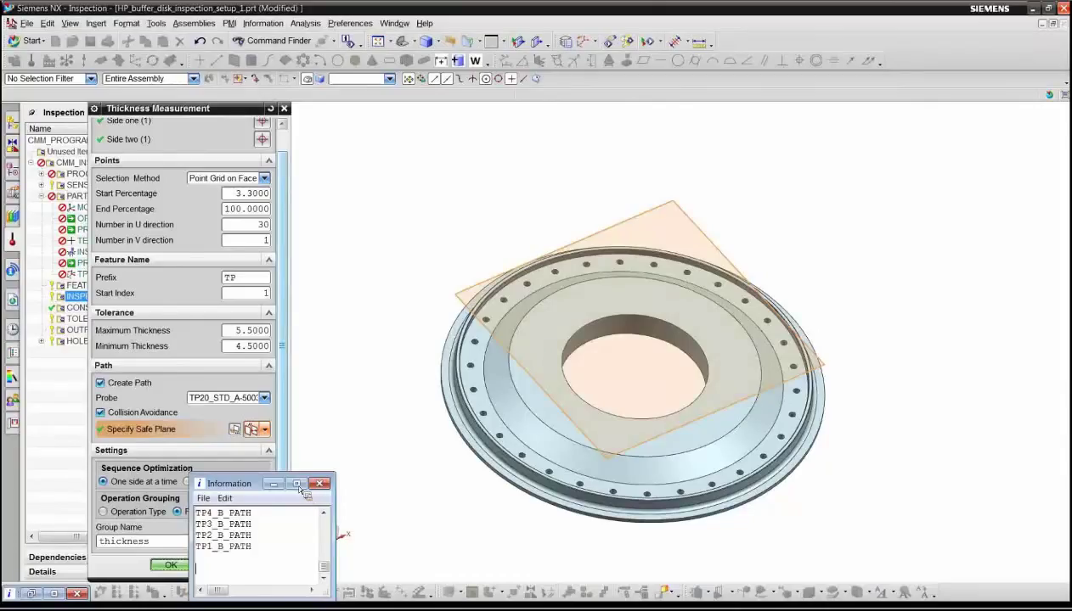
click(170, 565)
Step: Expand THICKNESS and select everything from TP1_A to TP1_OUT to display the probe vectors
click(43, 353)
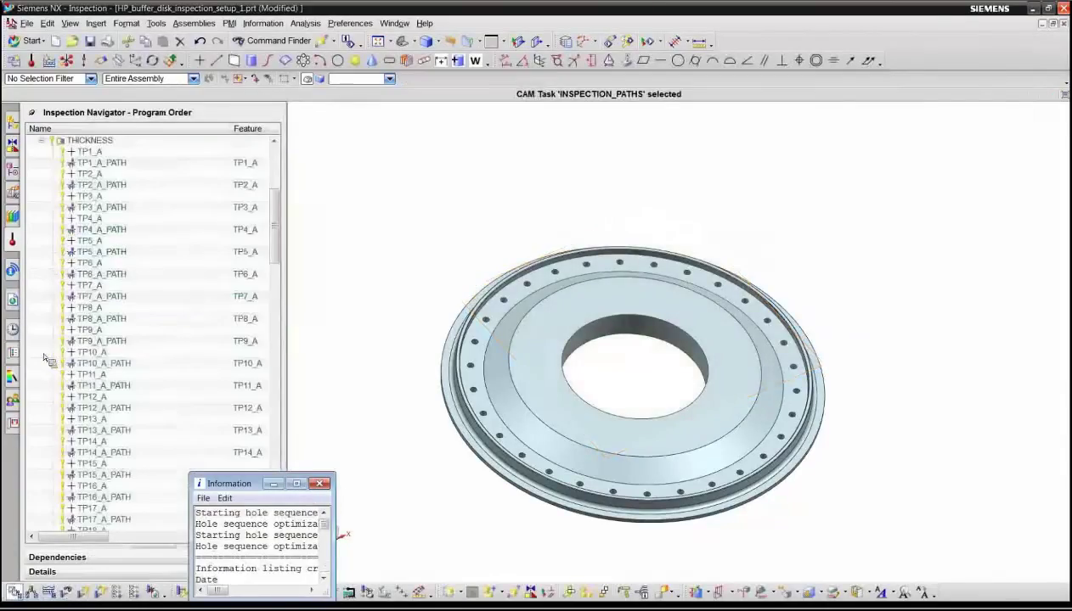
scroll(272, 249, down, 4)
scroll(273, 251, down, 13)
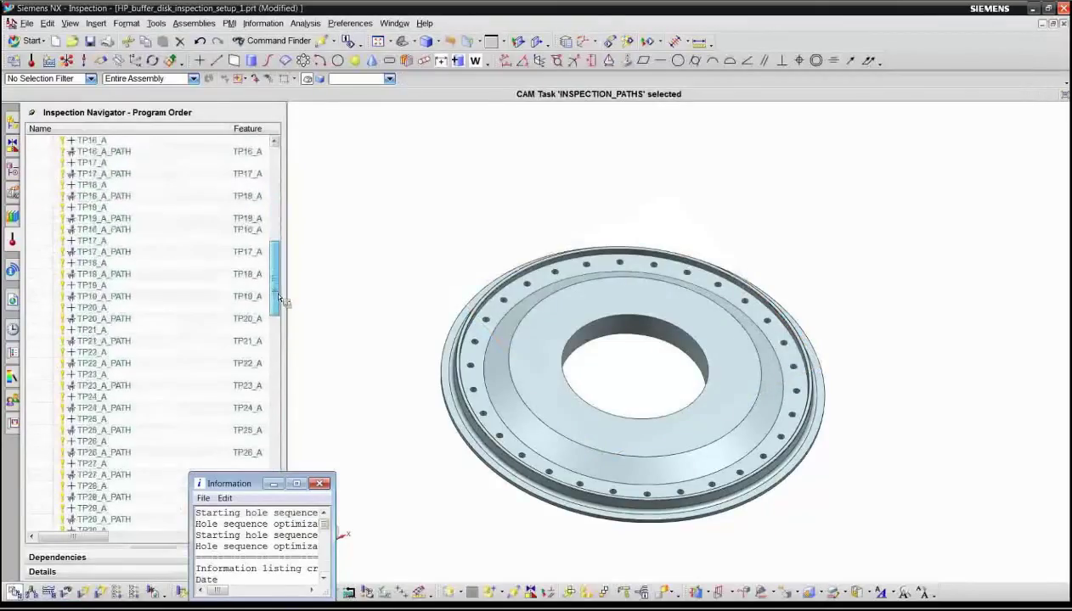
scroll(280, 289, up, 15)
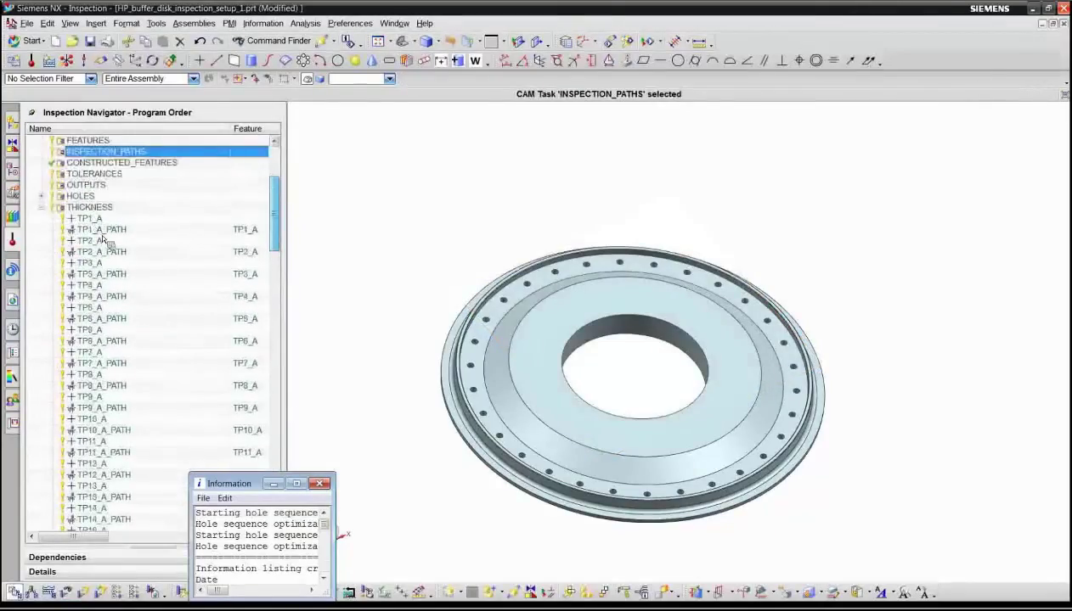
click(90, 219)
scroll(172, 321, down, 20)
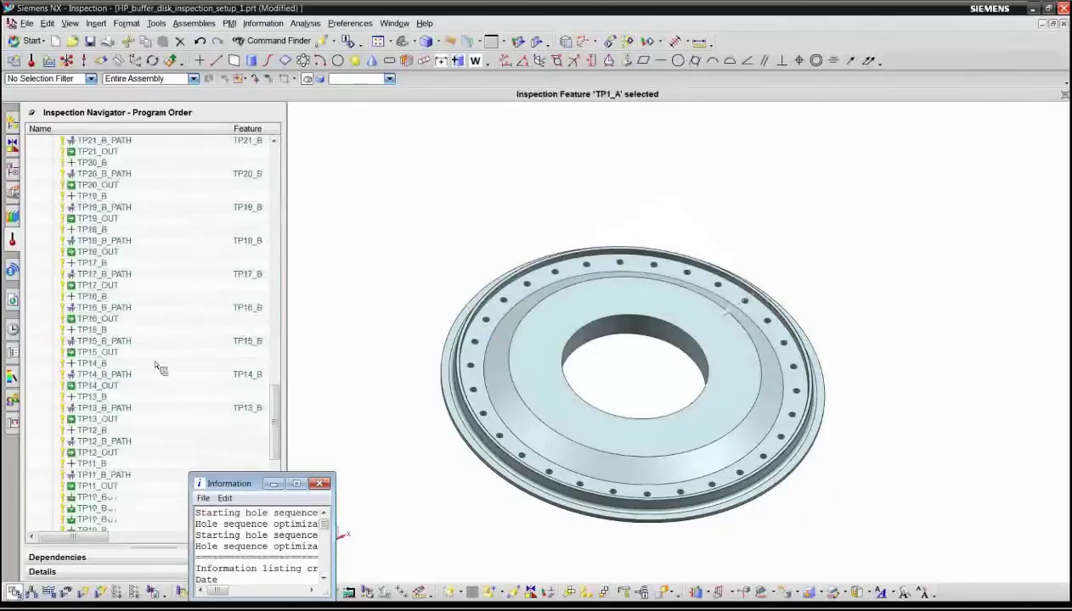
scroll(162, 360, down, 9)
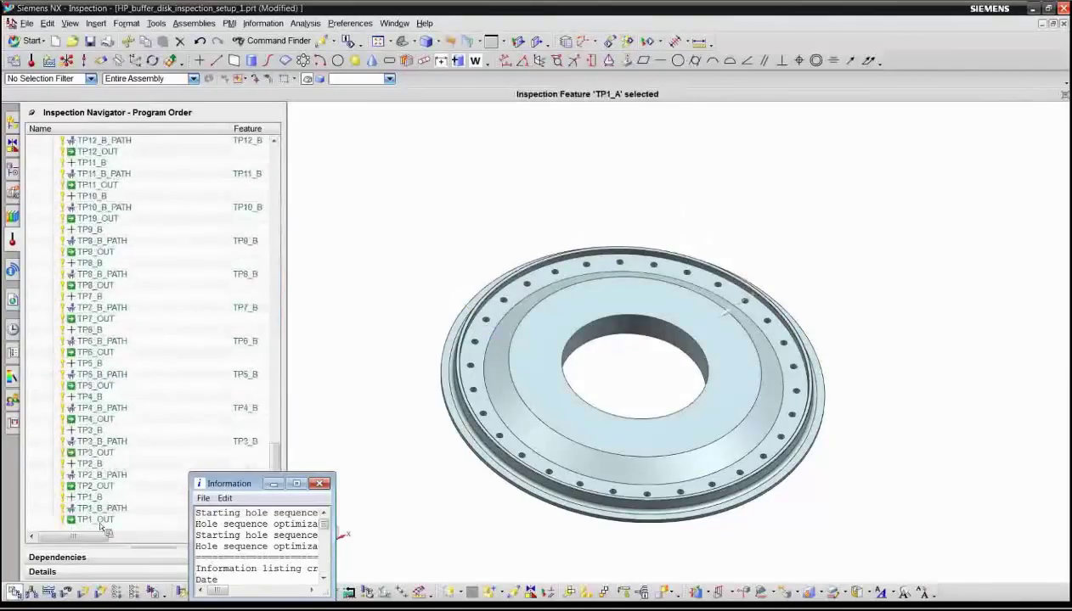
shift+click(100, 519)
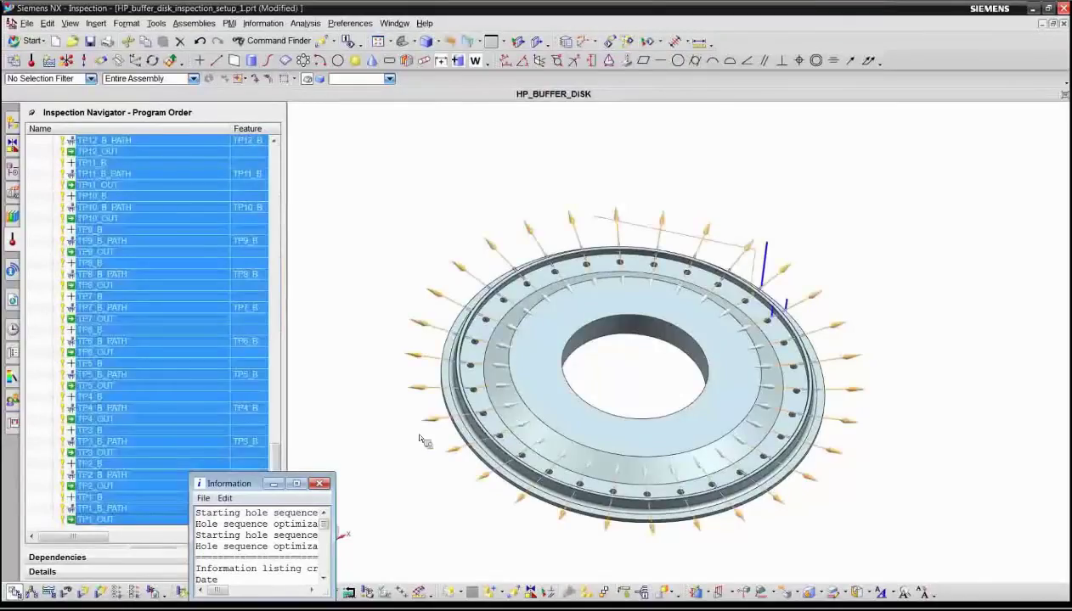
Step: Close the information listing and collapse the THICKNESS group below HOLES
click(319, 483)
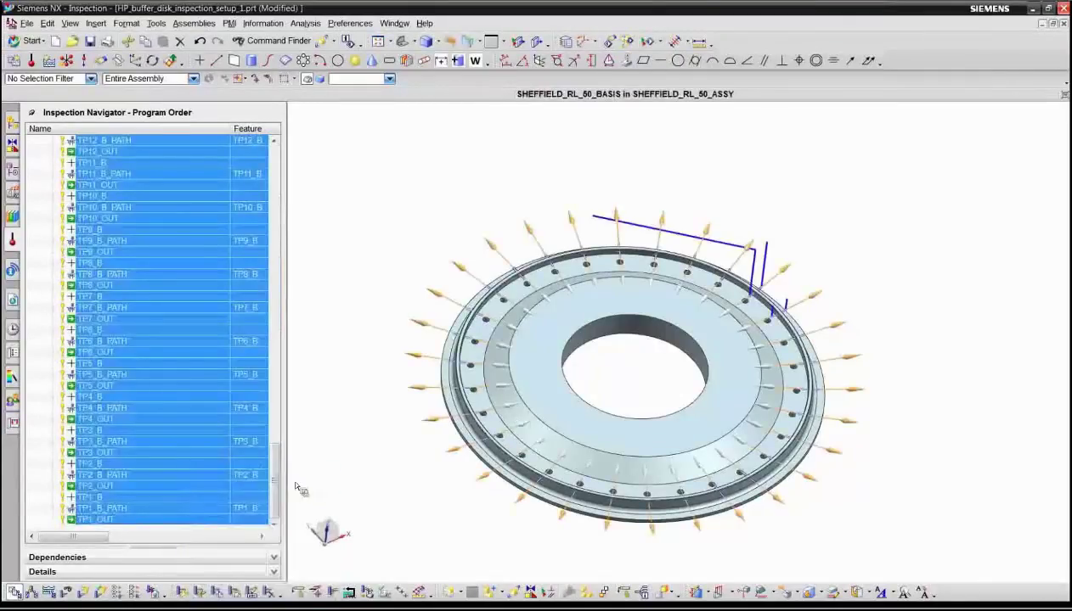
drag(275, 493, 263, 195)
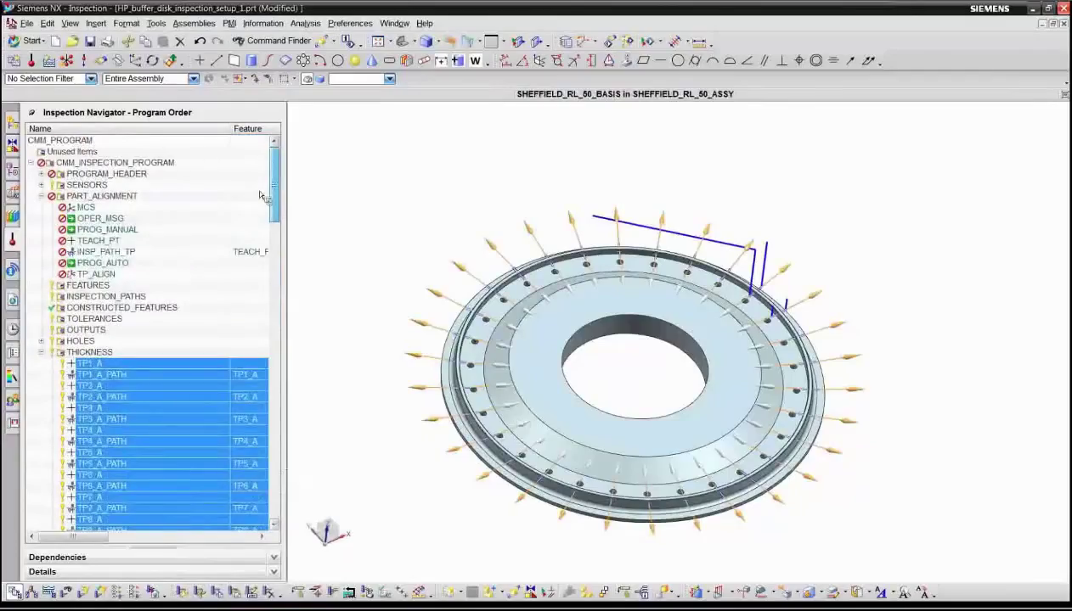
click(41, 352)
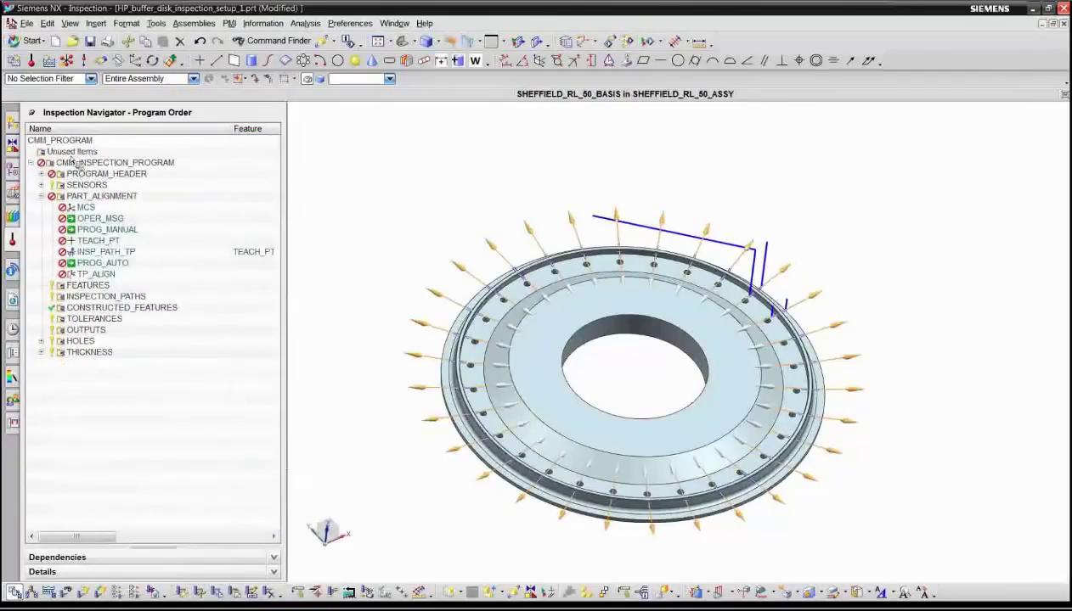
Step: Simulate CMM_INSPECTION_PROGRAM, play it through to ENDFIL, and close the control panel
click(77, 163)
right_click(77, 164)
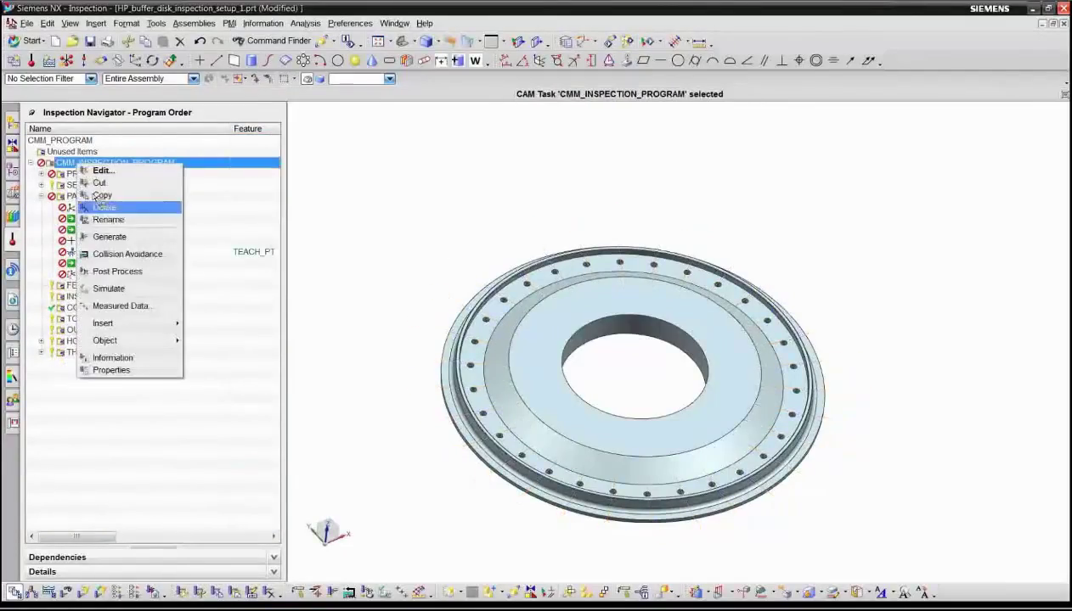
click(109, 288)
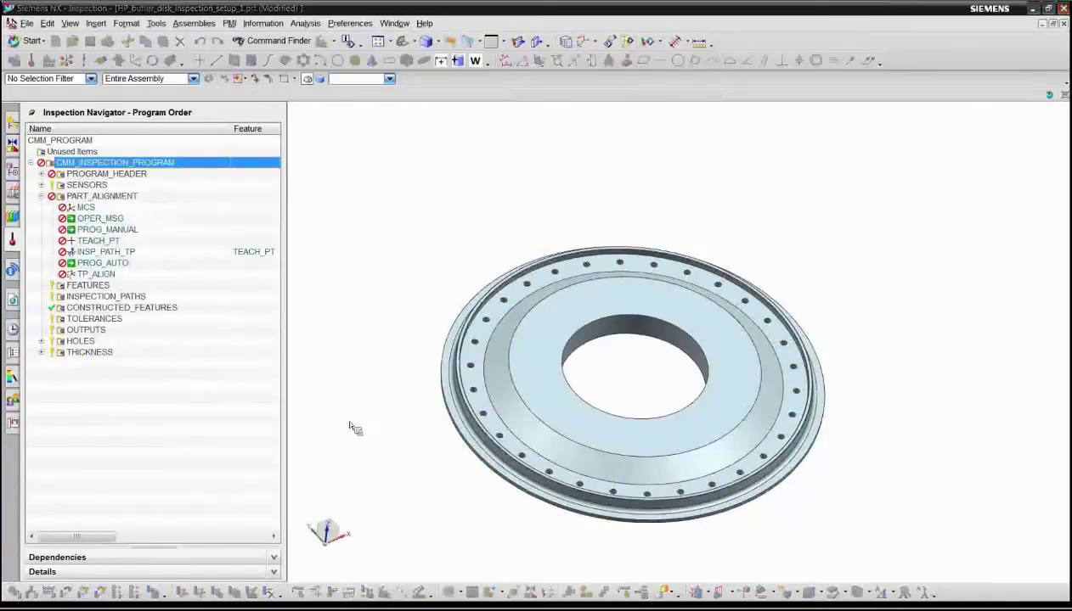
click(186, 530)
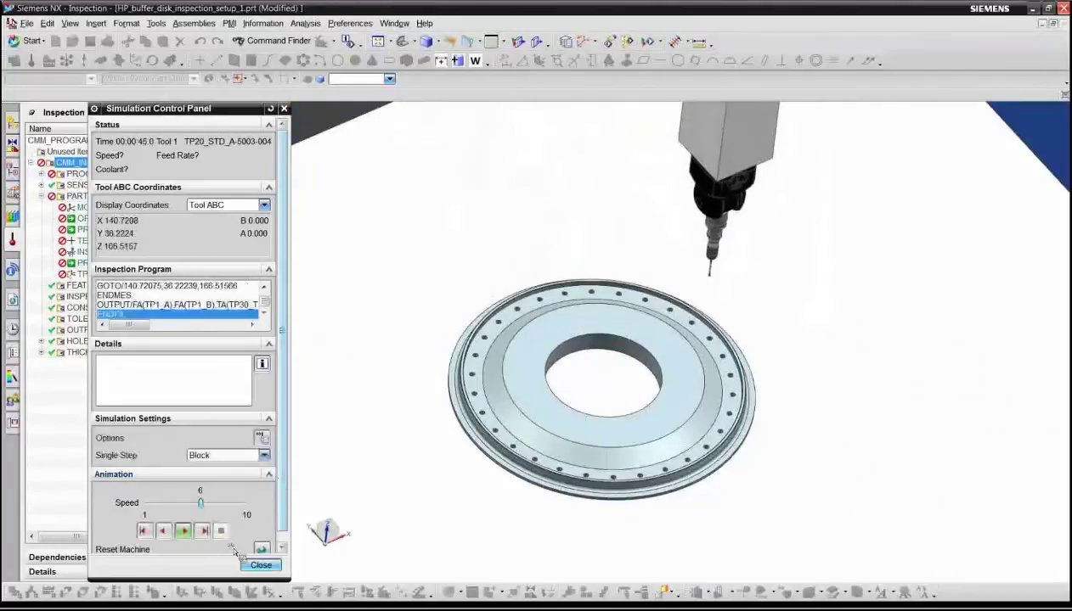
click(261, 565)
Step: Post-process CMM_INSPECTION_PROGRAM with DMIS 5.2 and scroll the listing's HOLE measurement blocks
right_click(116, 165)
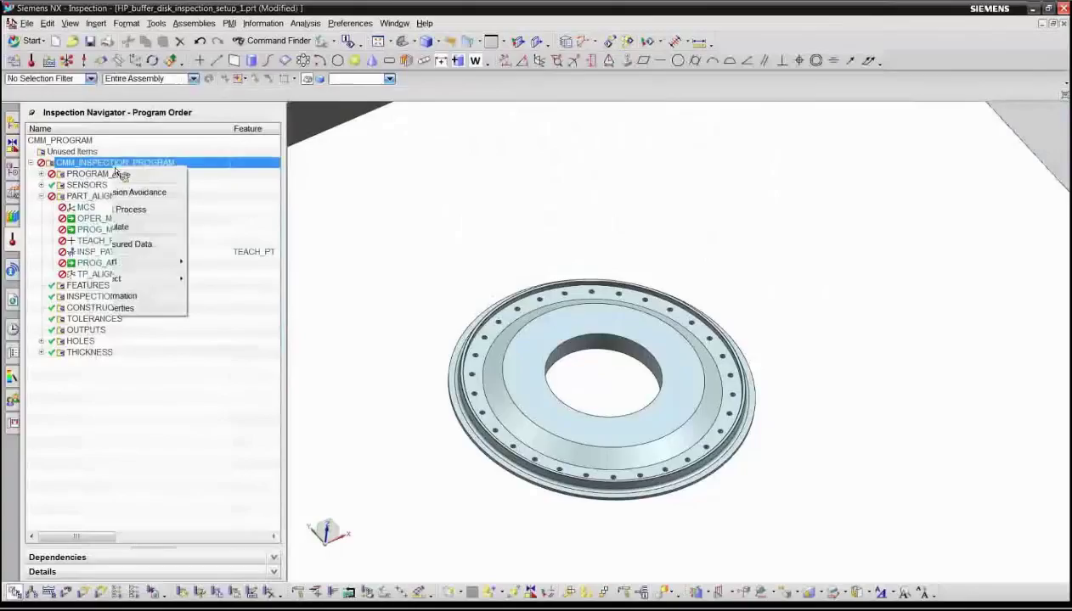
click(146, 274)
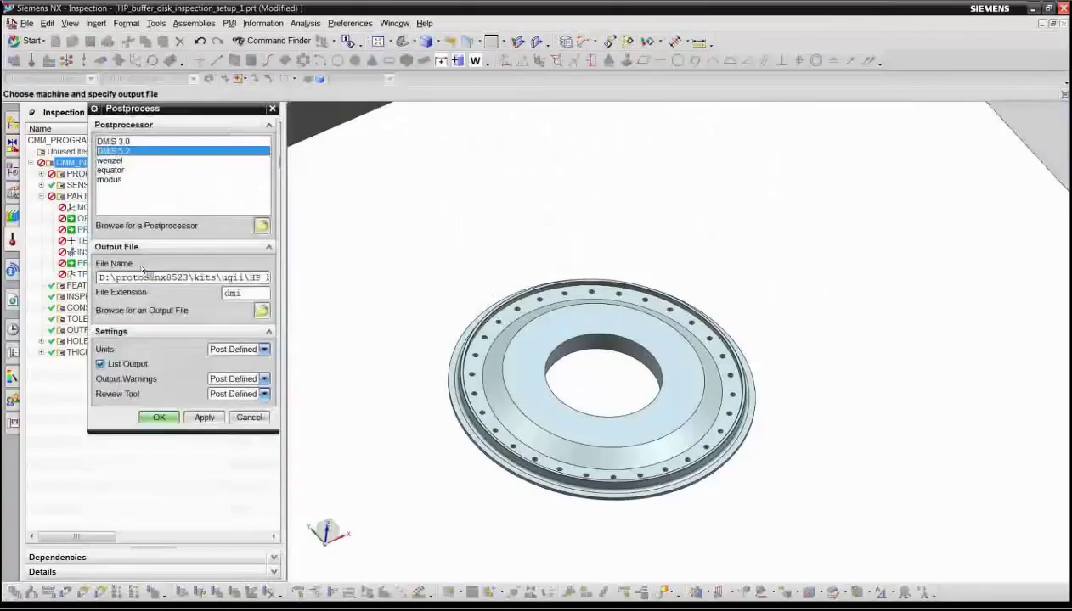
click(159, 417)
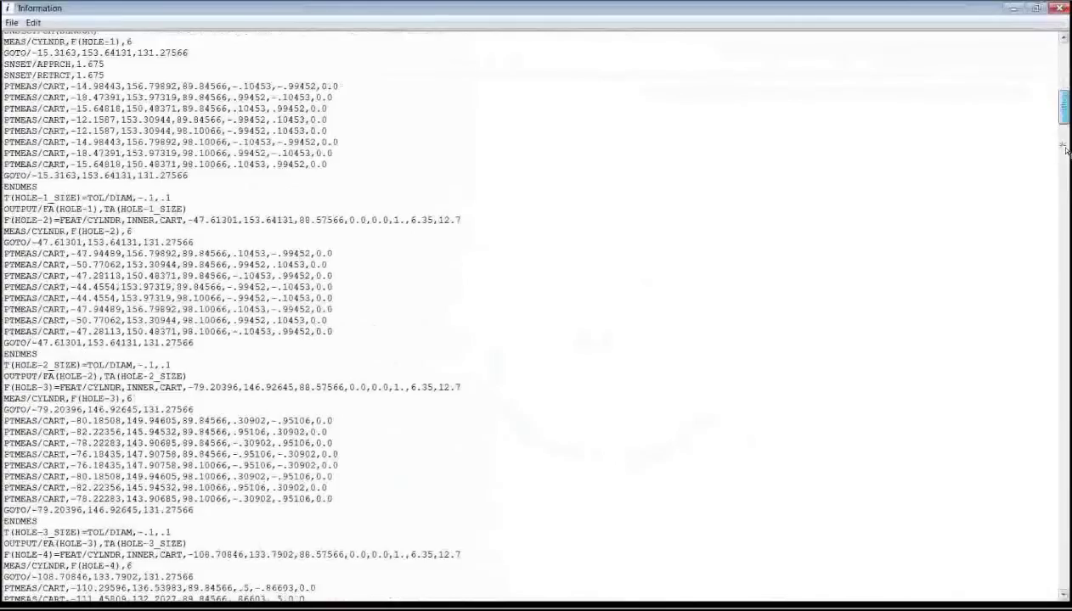
click(1065, 149)
scroll(1065, 153, down, 3)
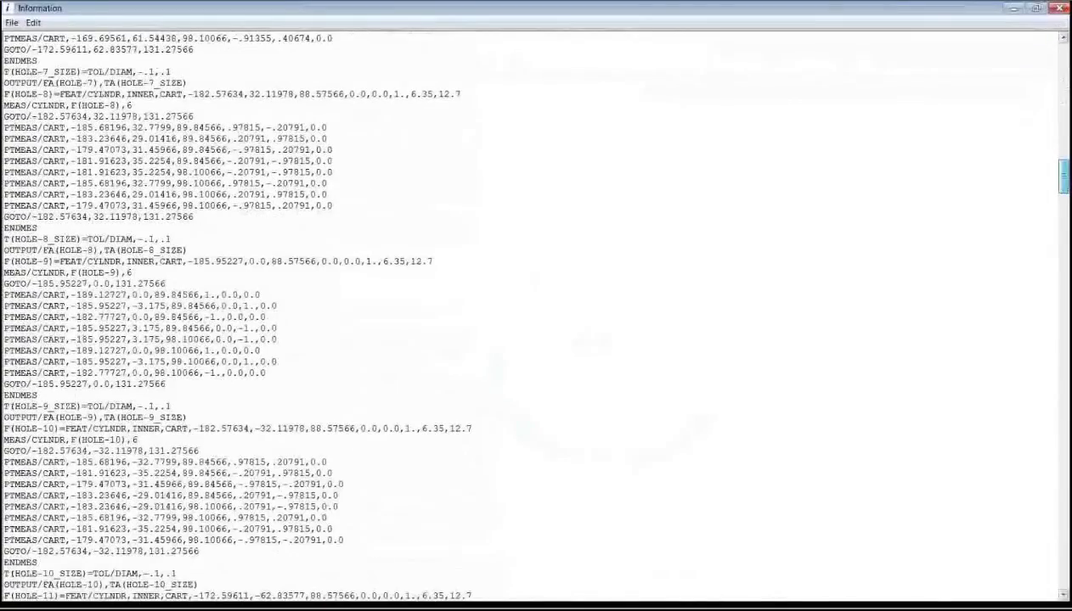